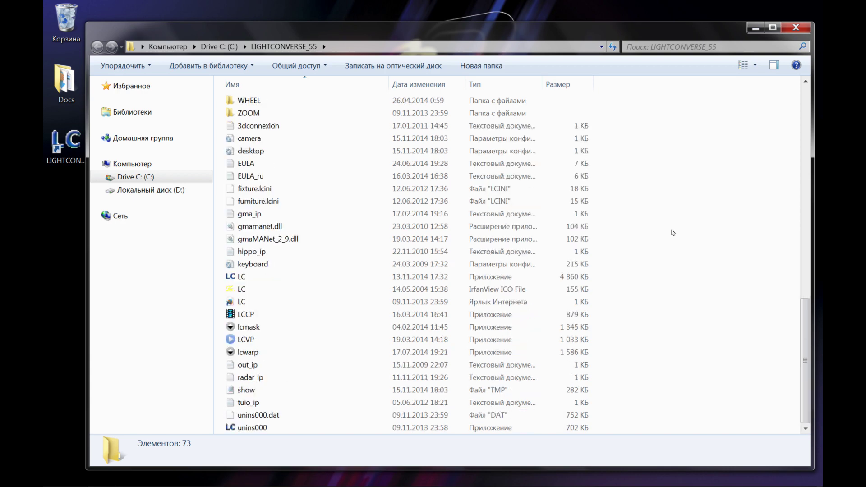
Examine the application files LC, LCCP, LCVP and lcwarp in the LIGHTCONVERSE_55 folder
click(272, 278)
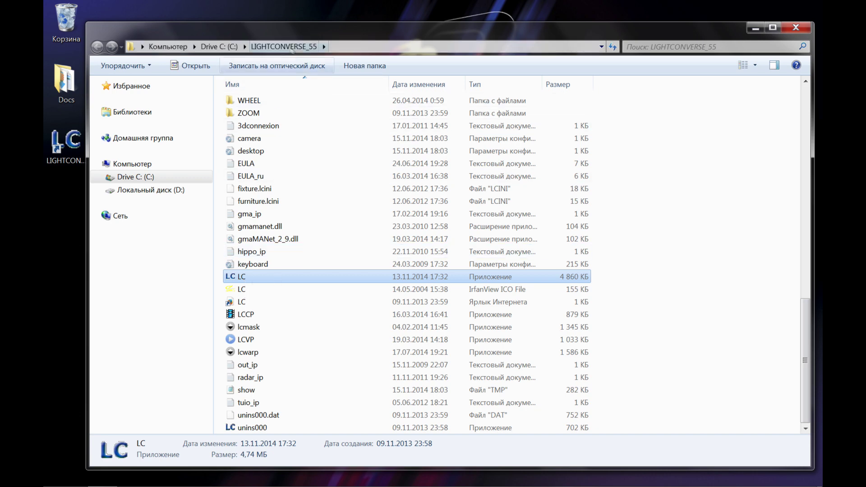
click(308, 53)
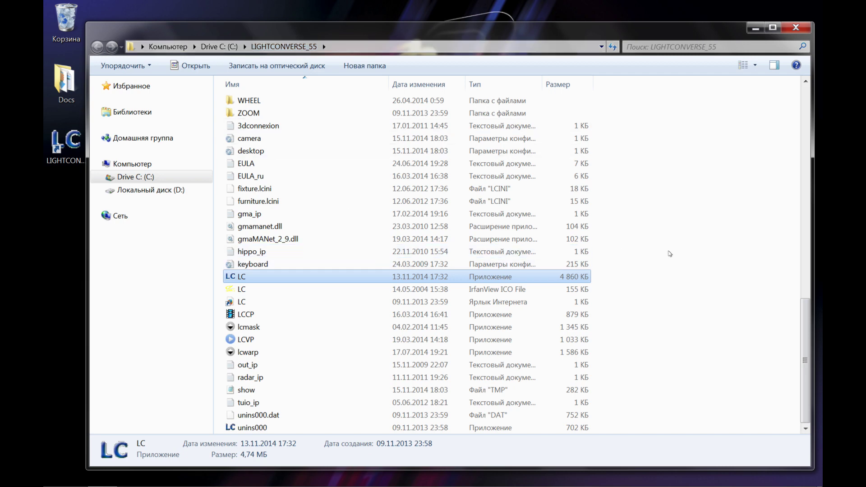
click(265, 277)
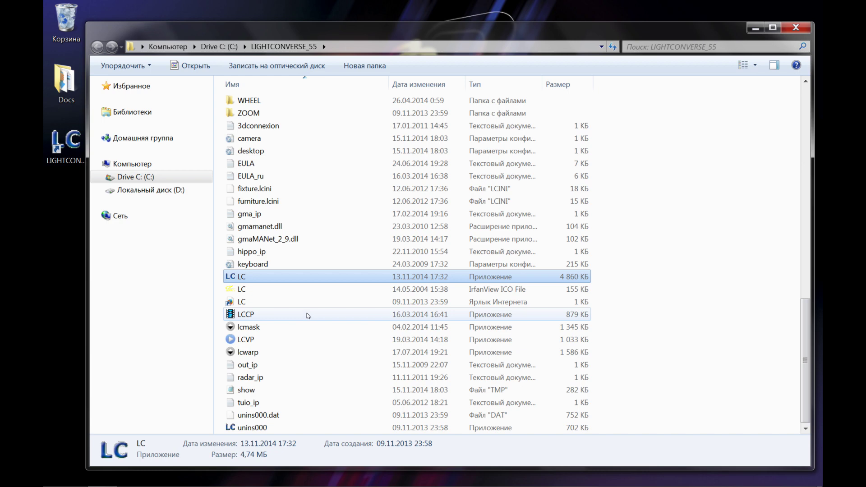
click(271, 320)
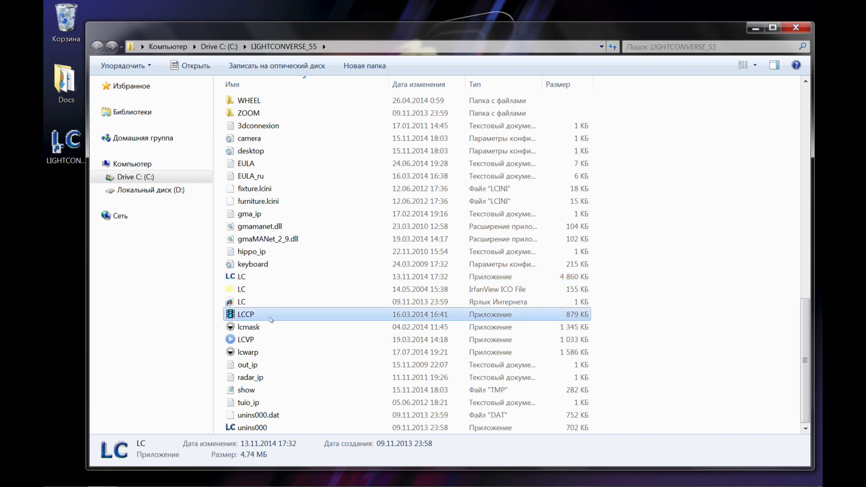
click(275, 341)
click(272, 356)
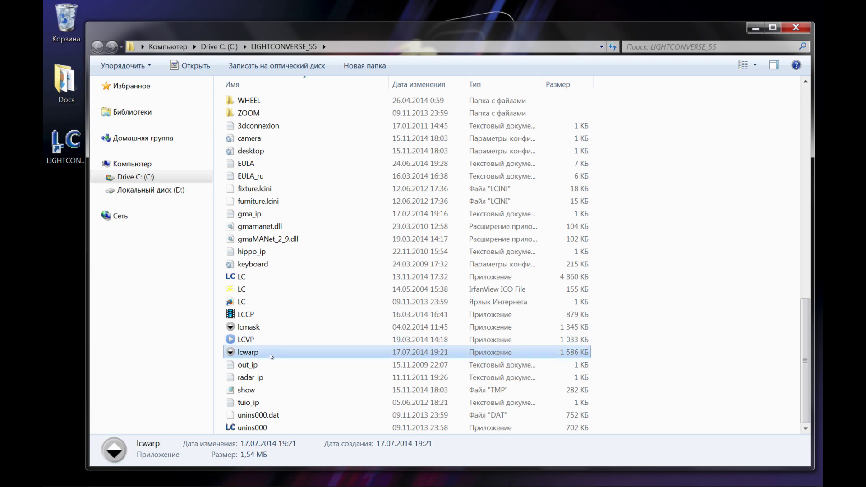
click(679, 275)
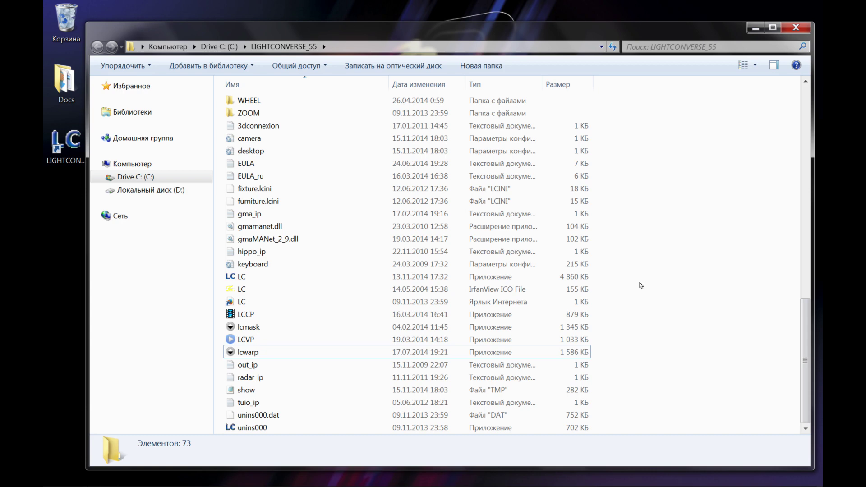
Review the 3DConnexion calibration parameters in the 3dconnexion text file and close it without changes
scroll(641, 285, up, 3)
scroll(641, 286, up, 1)
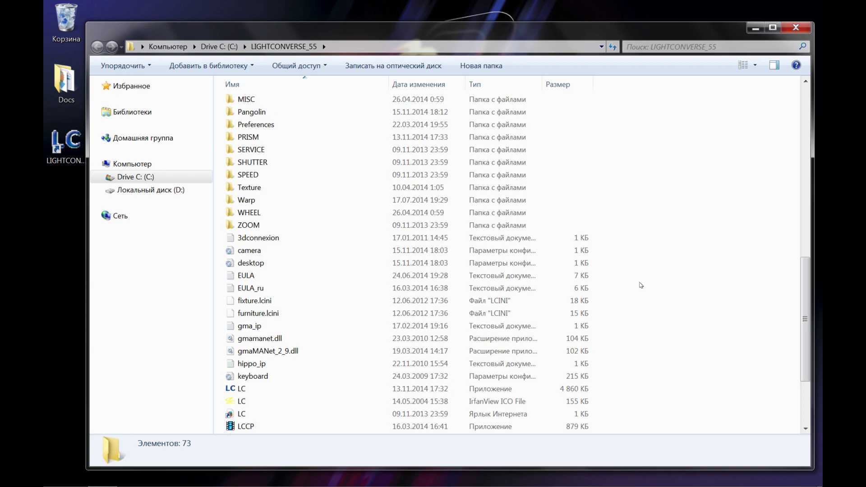
scroll(666, 282, down, 3)
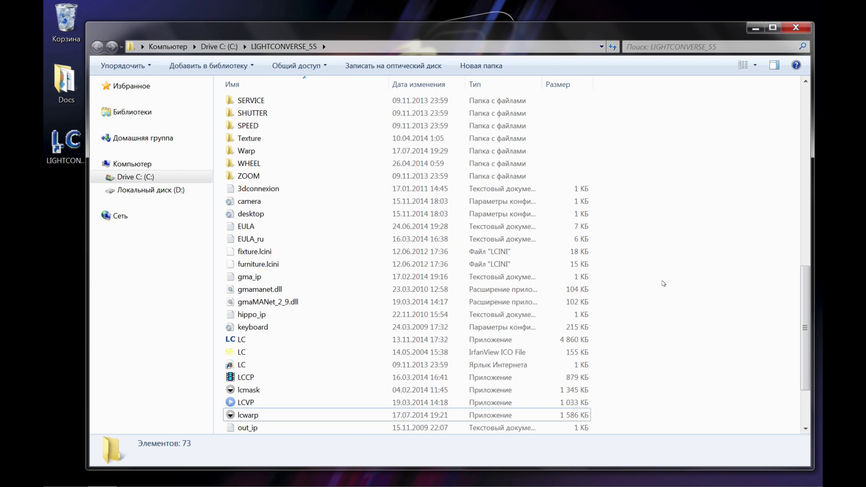
scroll(664, 283, down, 1)
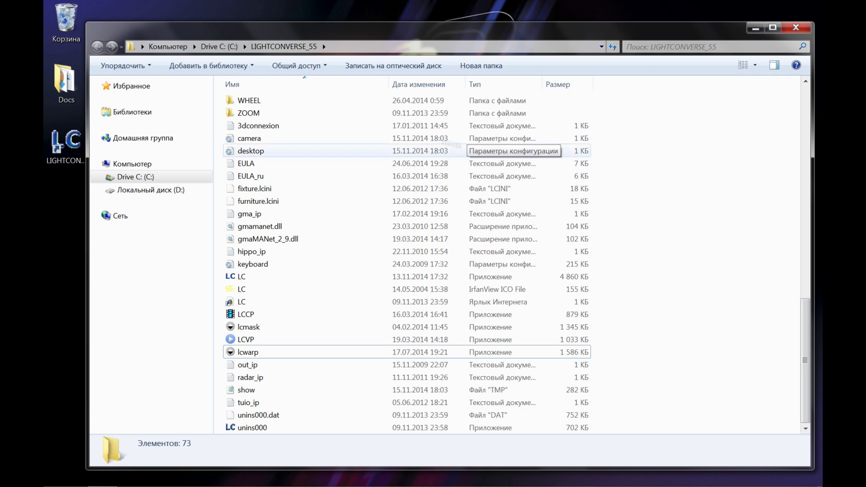
double_click(331, 124)
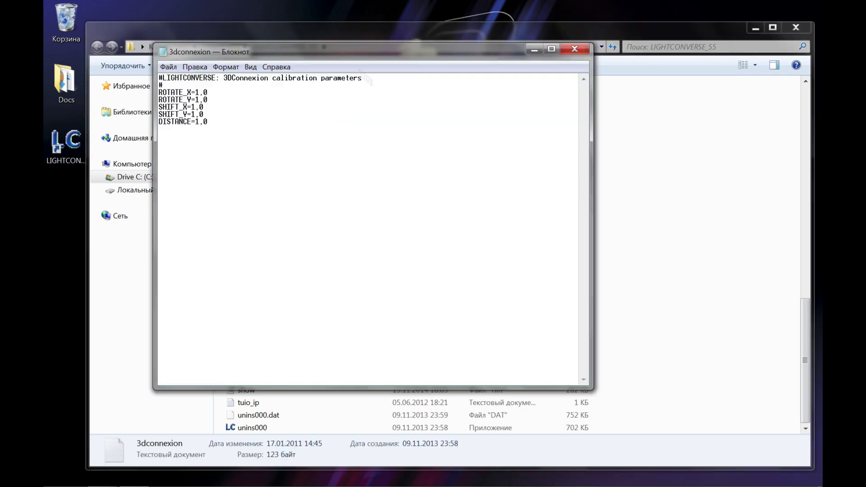
drag(312, 47, 473, 76)
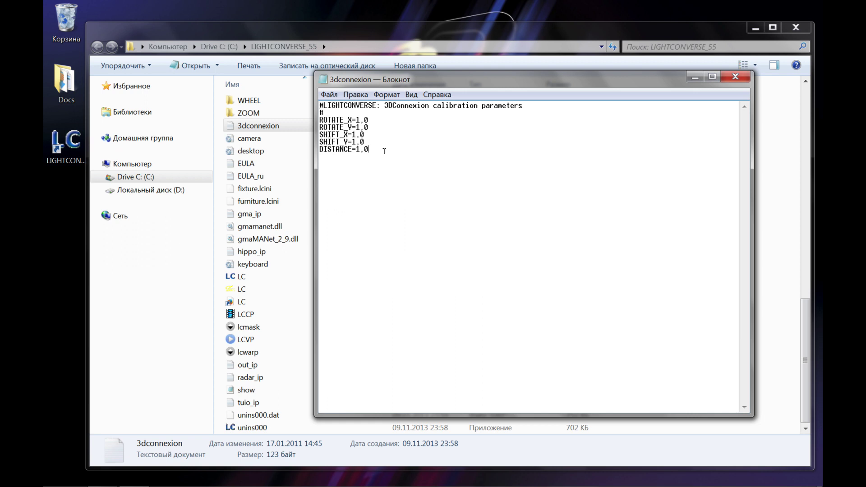
drag(383, 150, 319, 119)
click(391, 133)
click(736, 77)
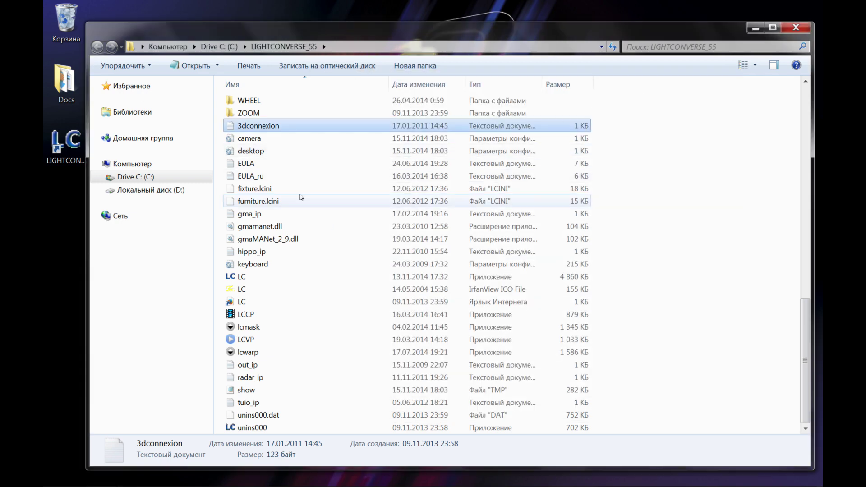
Review the Grand-MA settings in gma_ip and the Hippotizer settings in hippo_ip, closing each file after reading
double_click(274, 215)
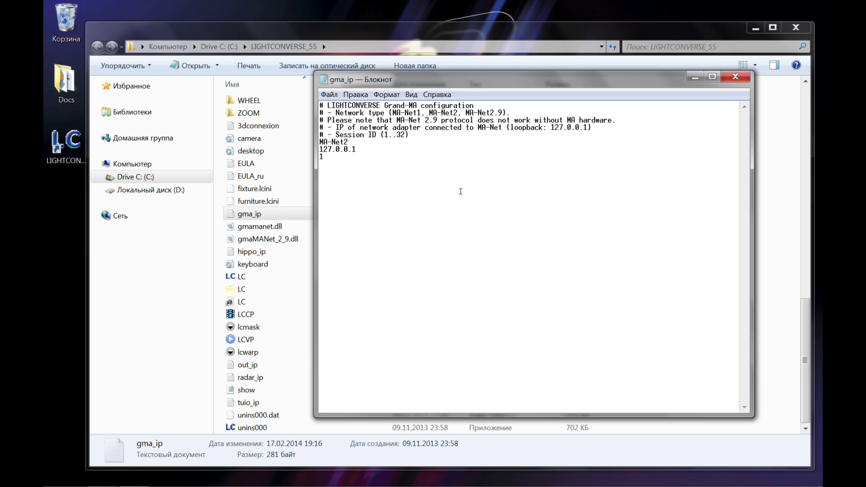
click(735, 77)
double_click(294, 252)
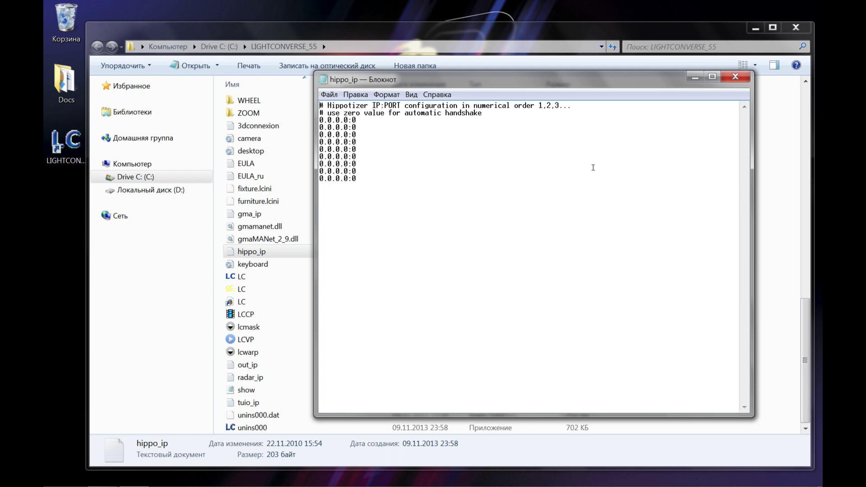
click(738, 77)
Read the output IP configuration in out_ip and the radar tracking IP configuration in radar_ip, closing each file
double_click(275, 369)
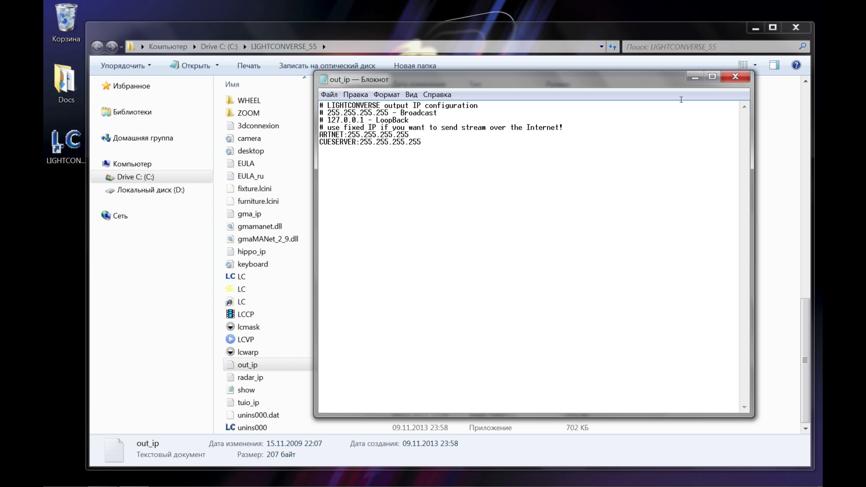
click(735, 78)
double_click(291, 375)
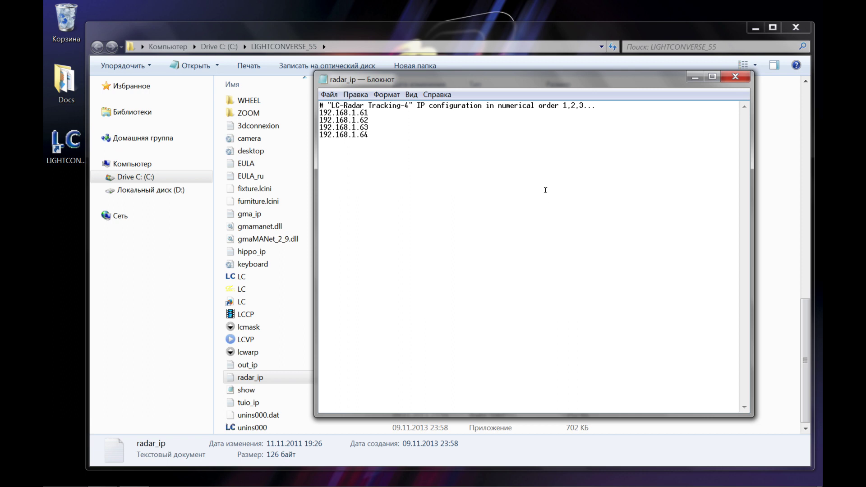
click(741, 77)
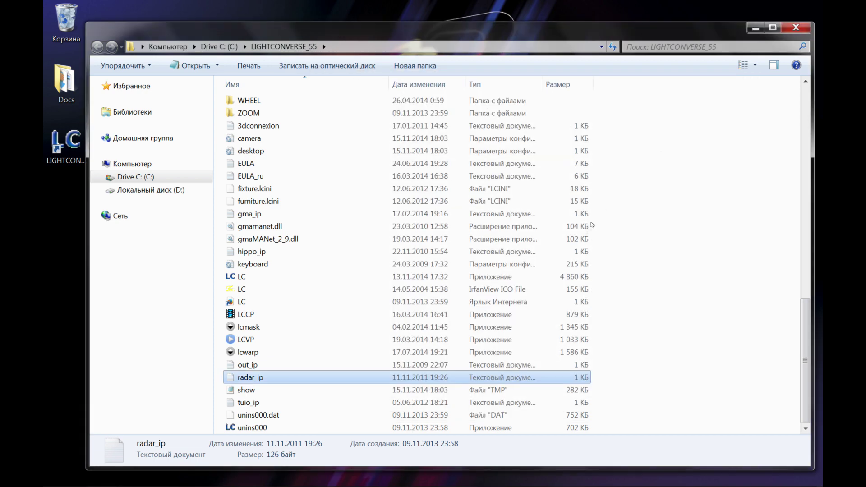
Check the TUIO address and port configuration in the tuio_ip text file and close it
double_click(259, 402)
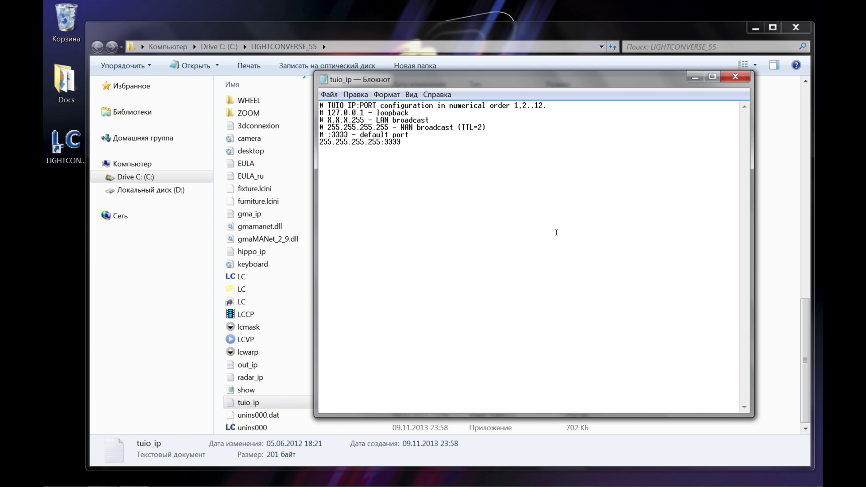
click(735, 78)
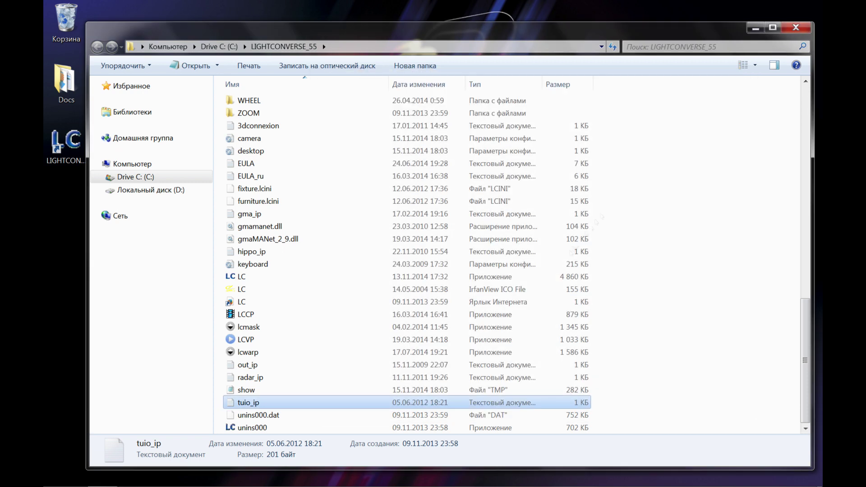
click(329, 288)
Open the _ScreenShots folder and select all of its loose screenshot images, from 12_02_58 to 18-58_30
scroll(330, 302, up, 2)
scroll(329, 303, up, 13)
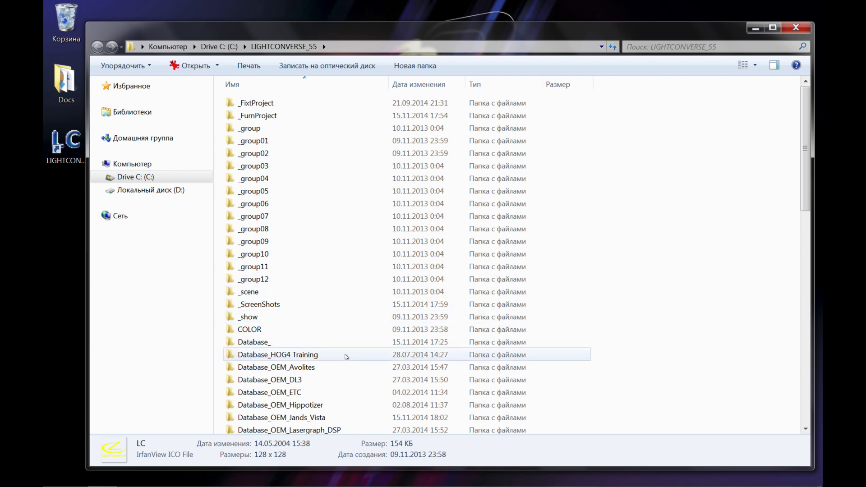
double_click(289, 308)
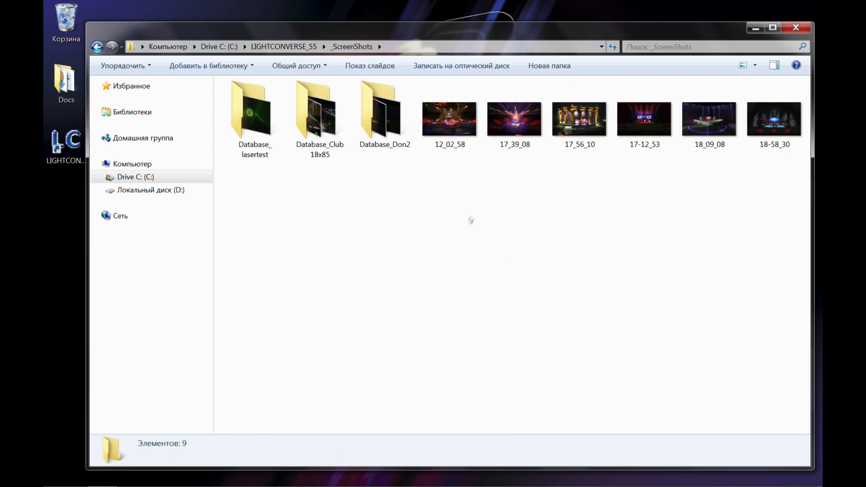
drag(469, 232, 821, 123)
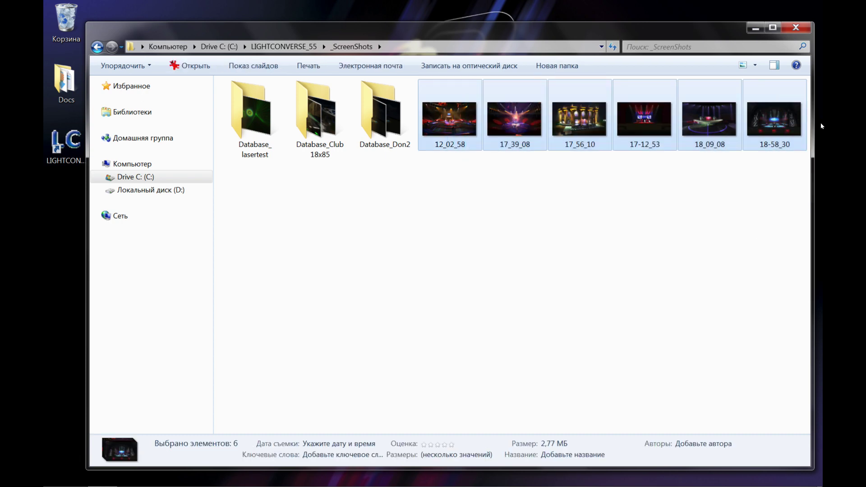
View the screenshots one after another from 12_02_58 to 18-58_30, then close the image viewer
double_click(448, 123)
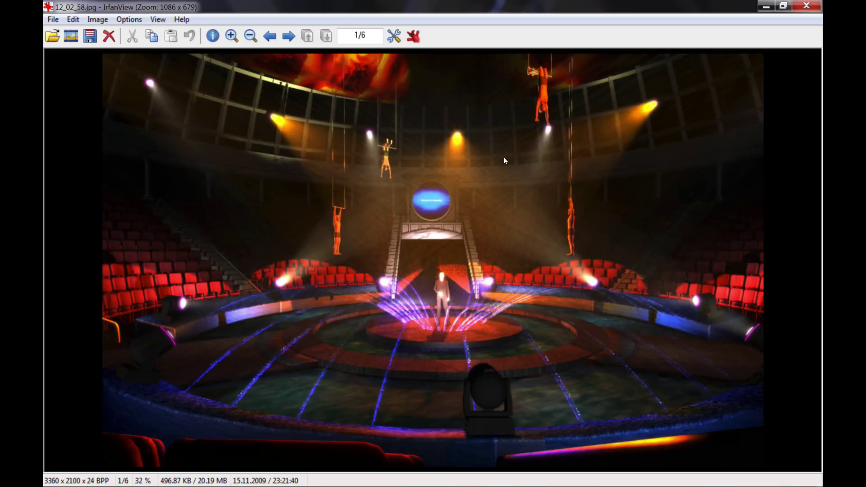
key(Right)
key(Right)
key(Right)
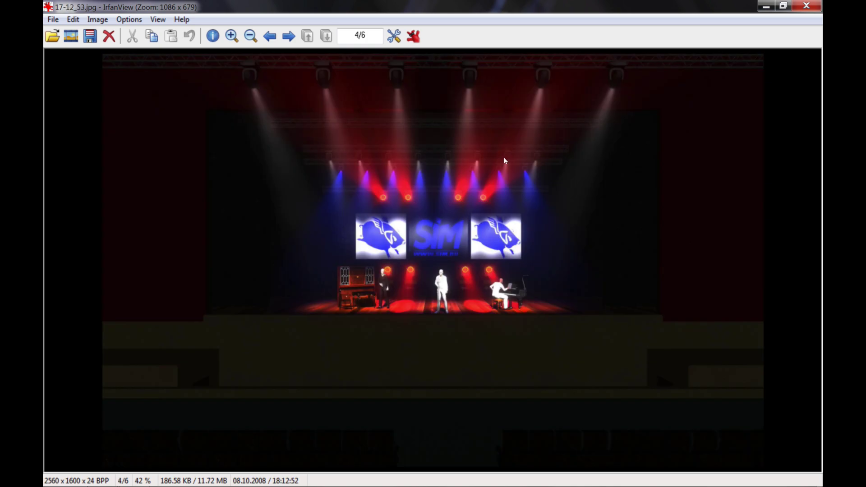
key(Right)
key(Right)
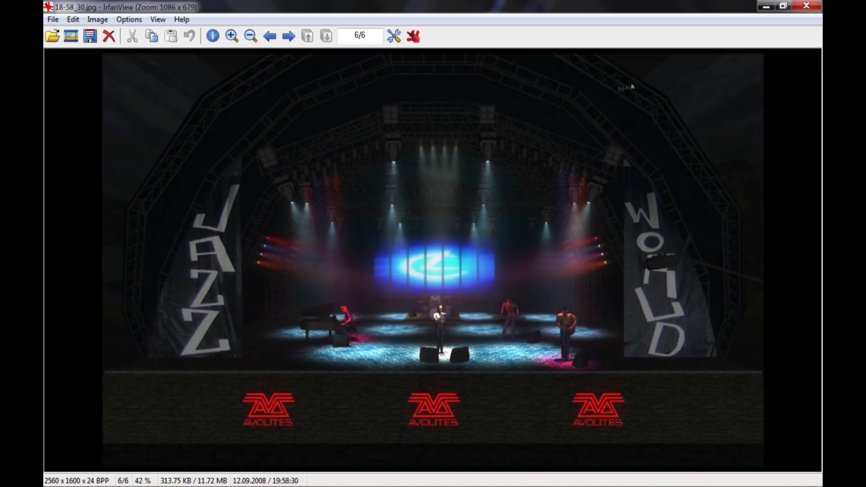
click(807, 5)
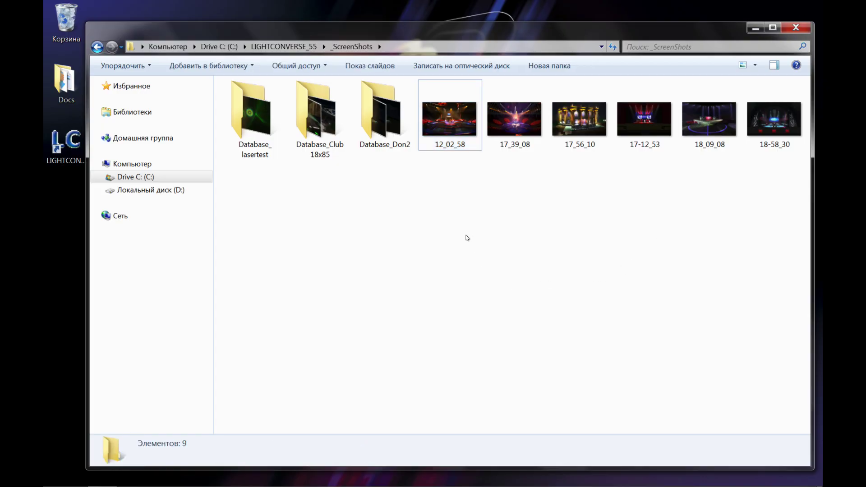
View the 18_54_50 screenshot in the Database_ lasertest subfolder and close the image viewer
double_click(249, 122)
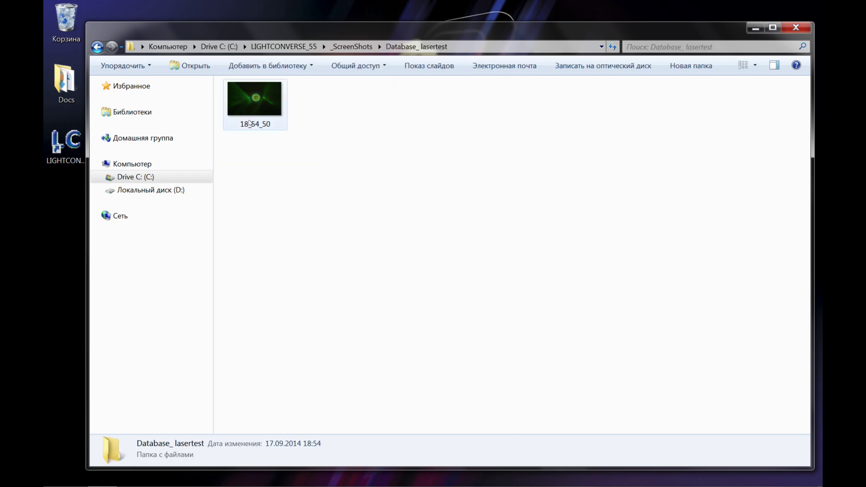
double_click(252, 106)
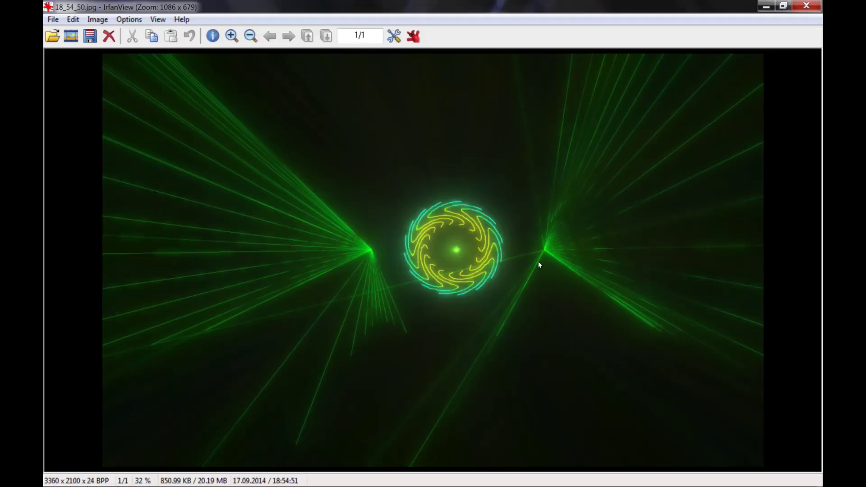
click(819, 6)
click(296, 163)
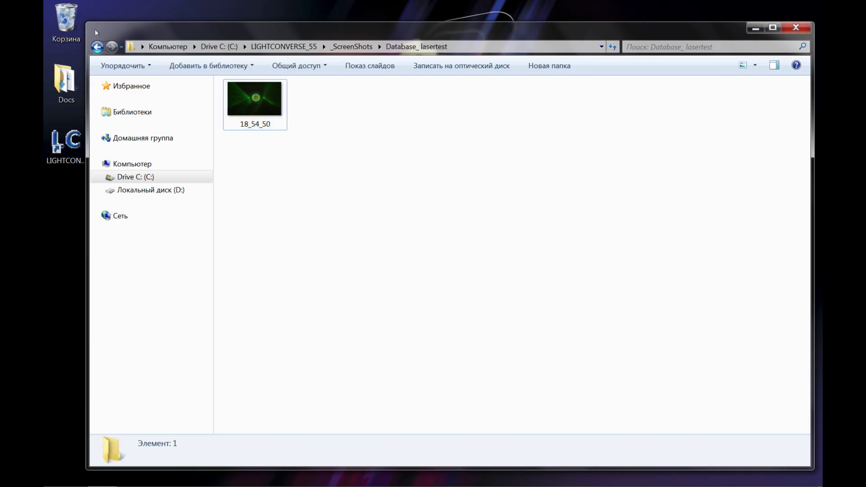
Return from the Database_ lasertest subfolder to the main LIGHTCONVERSE_55 folder
click(97, 47)
click(340, 240)
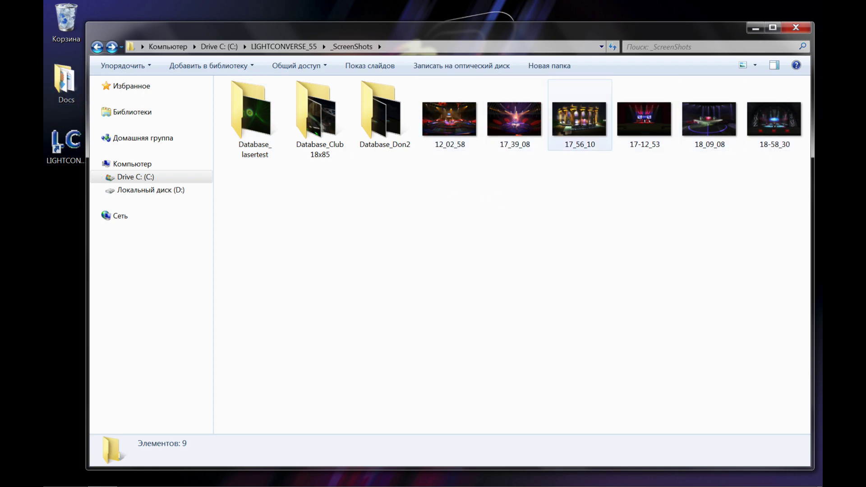
click(97, 47)
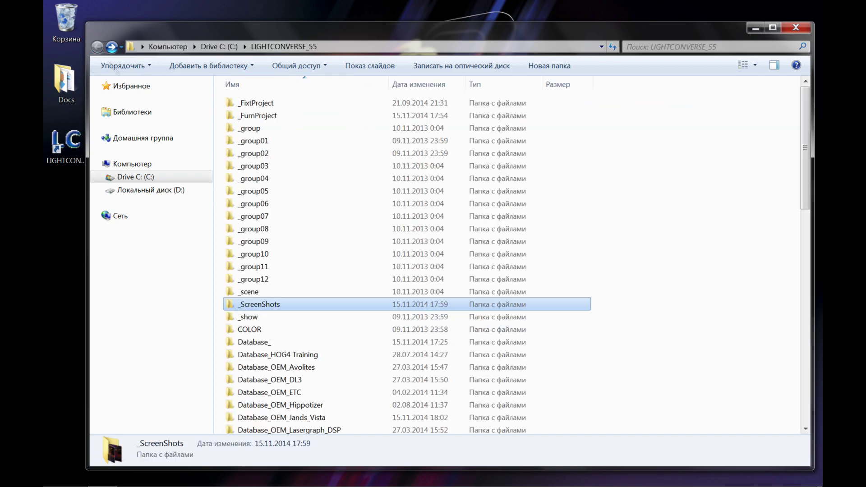
Examine the Database_ folders and the resource folders below them in the LIGHTCONVERSE_55 folder list
click(579, 255)
scroll(542, 284, down, 1)
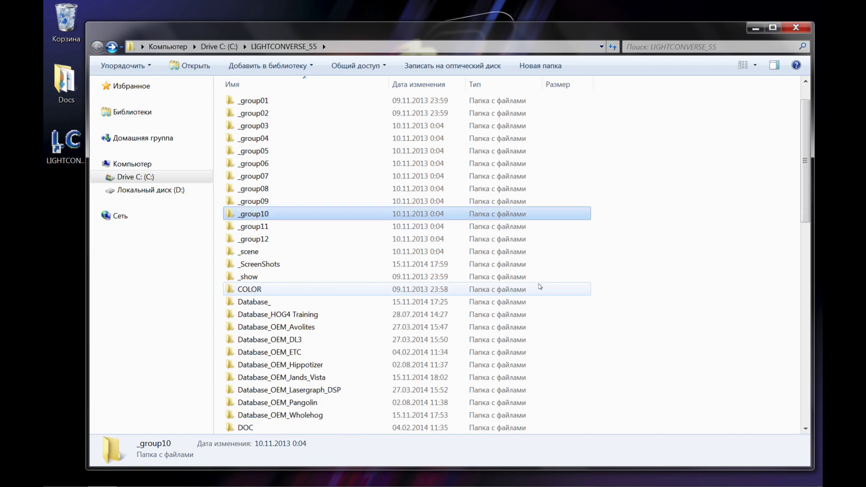
scroll(541, 287, down, 1)
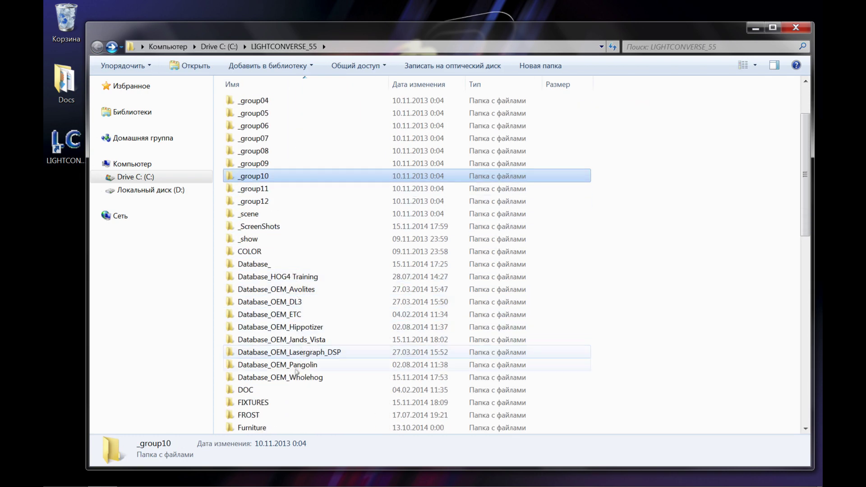
scroll(288, 343, down, 2)
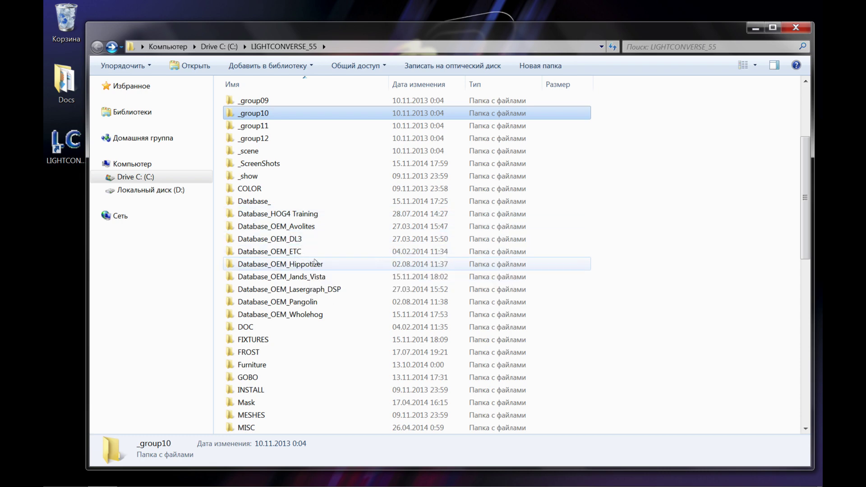
scroll(328, 273, down, 1)
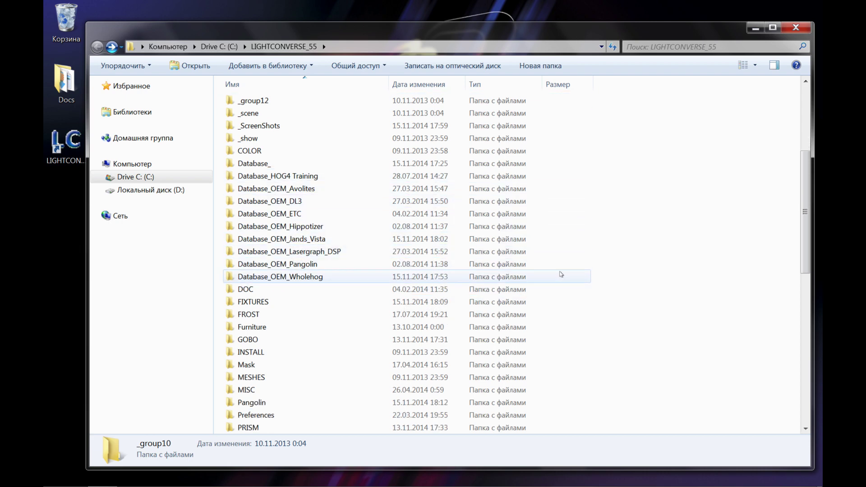
Look inside the Database_HOG4 Training folder and the DOC folder, returning to LIGHTCONVERSE_55 after each one
double_click(308, 177)
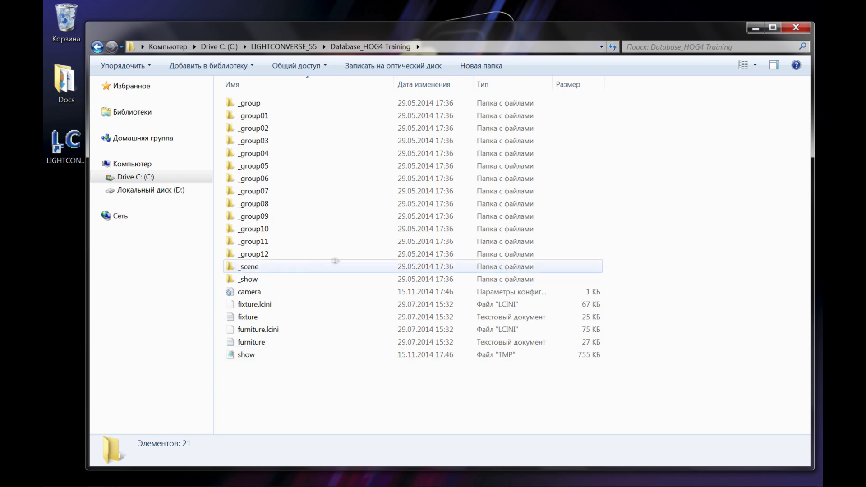
click(97, 46)
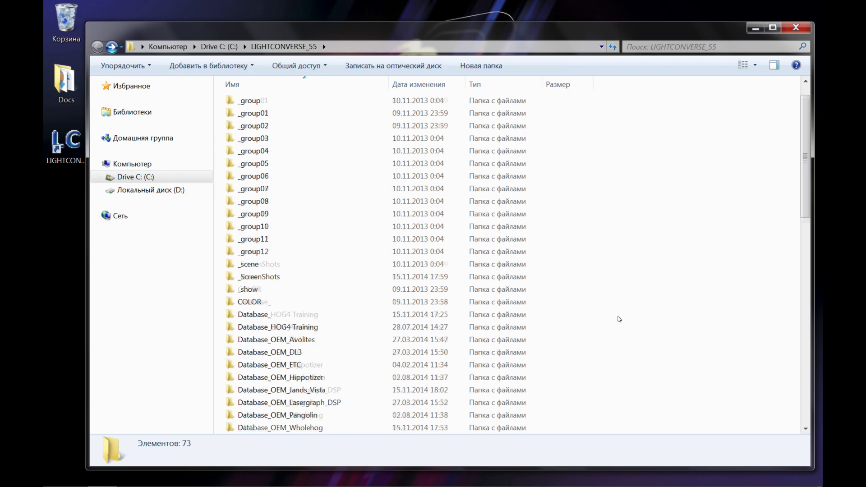
scroll(619, 319, down, 5)
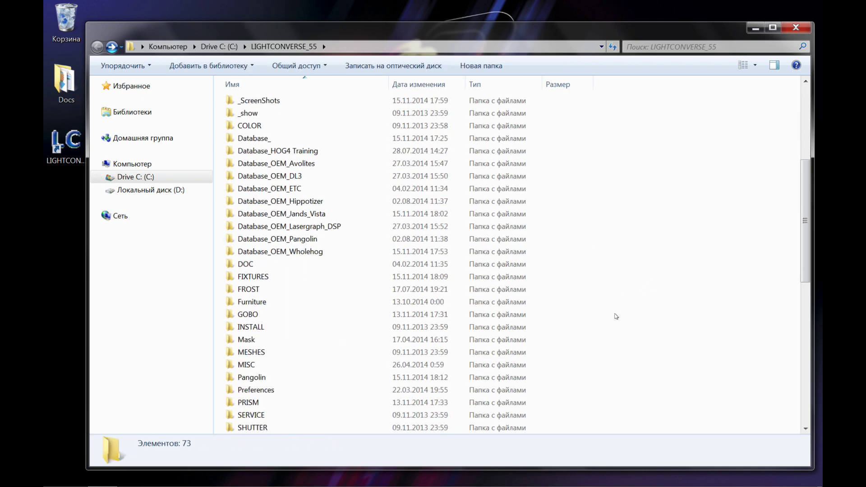
scroll(617, 316, down, 1)
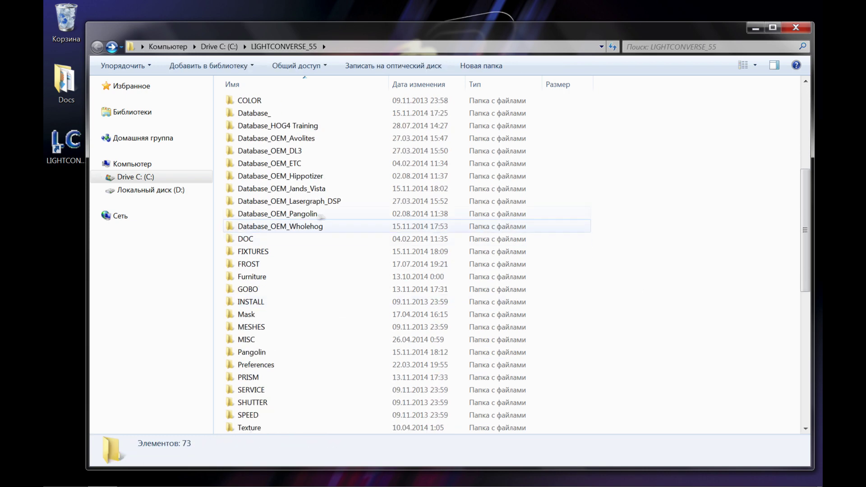
double_click(269, 240)
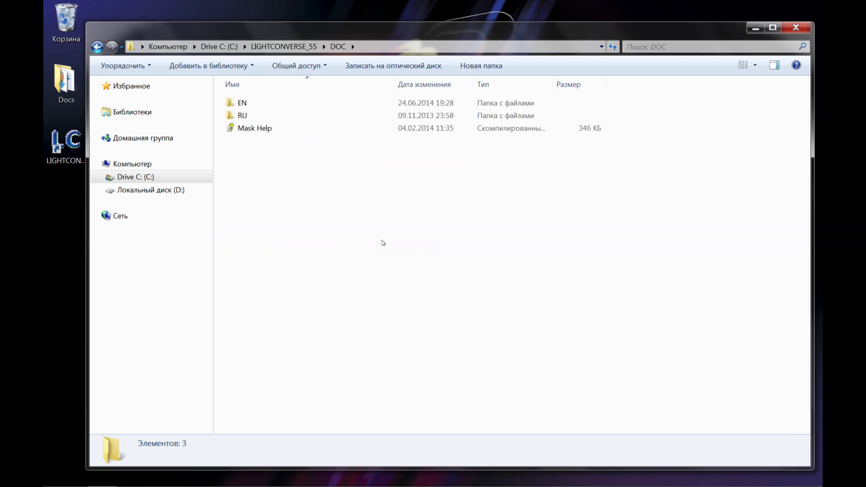
click(97, 47)
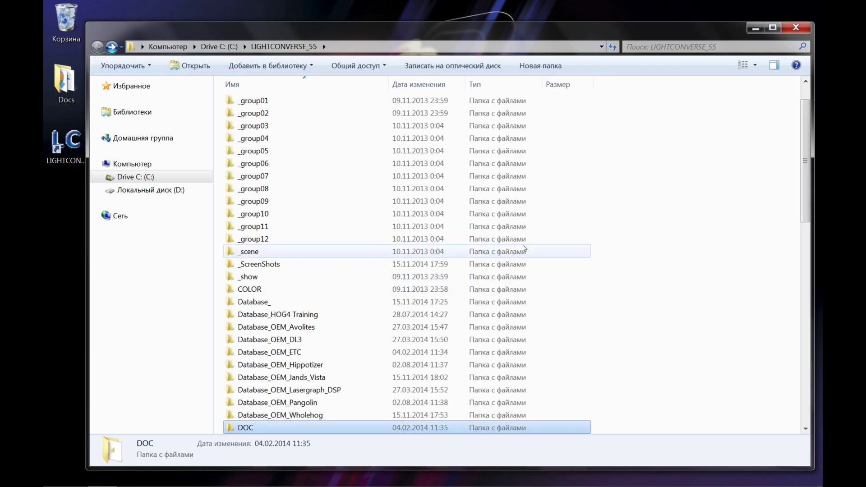
Review the fixture category subfolders in the FIXTURES folder, select No_3D, and return to LIGHTCONVERSE_55
scroll(586, 293, down, 2)
scroll(610, 311, down, 1)
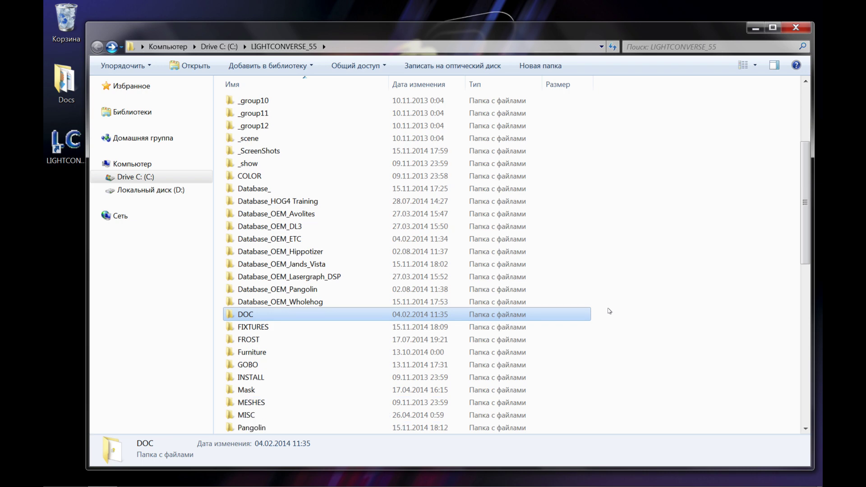
double_click(297, 329)
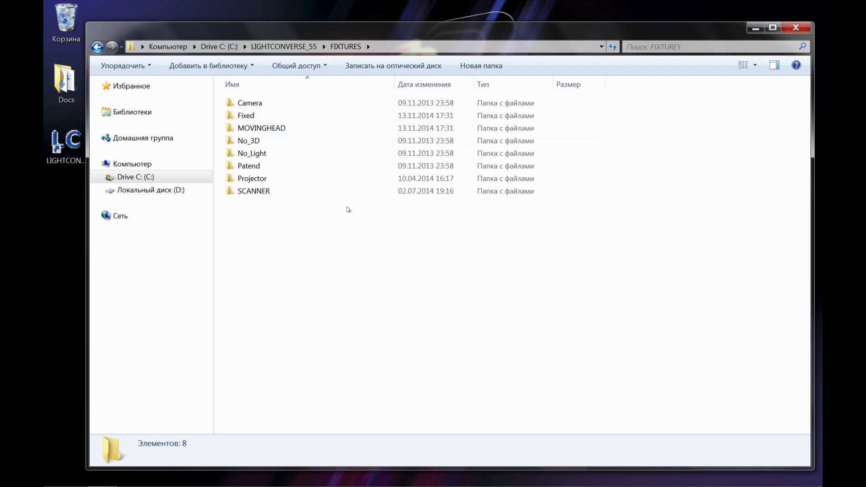
click(276, 180)
click(287, 201)
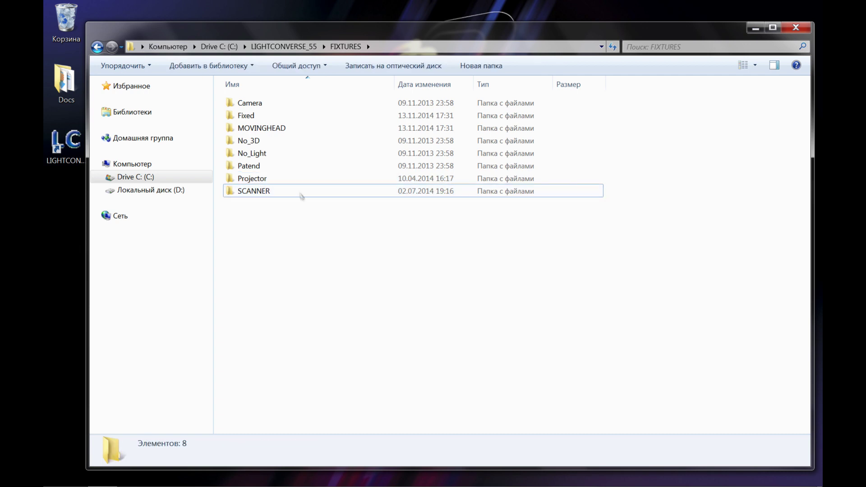
click(260, 142)
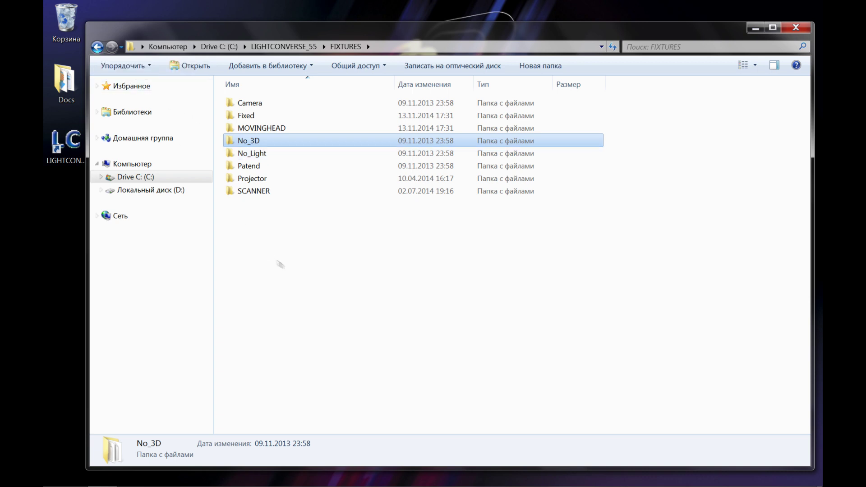
click(97, 47)
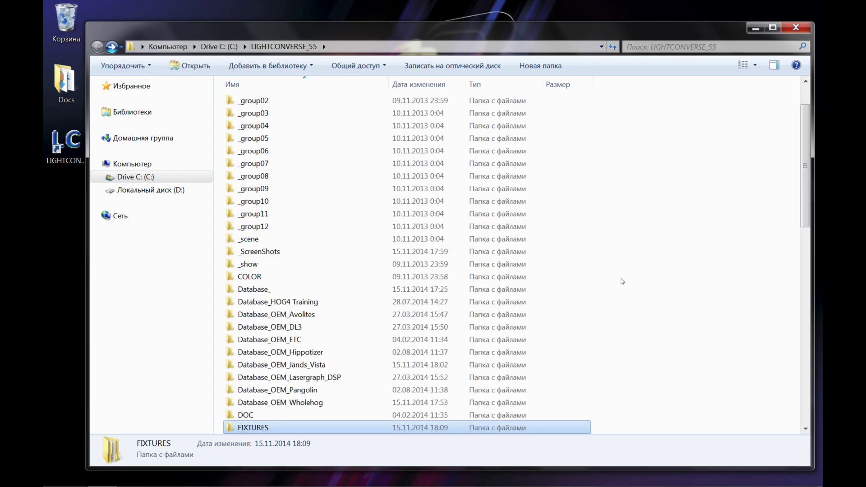
Open the FROST folder and display its files as icon thumbnails
scroll(610, 287, down, 5)
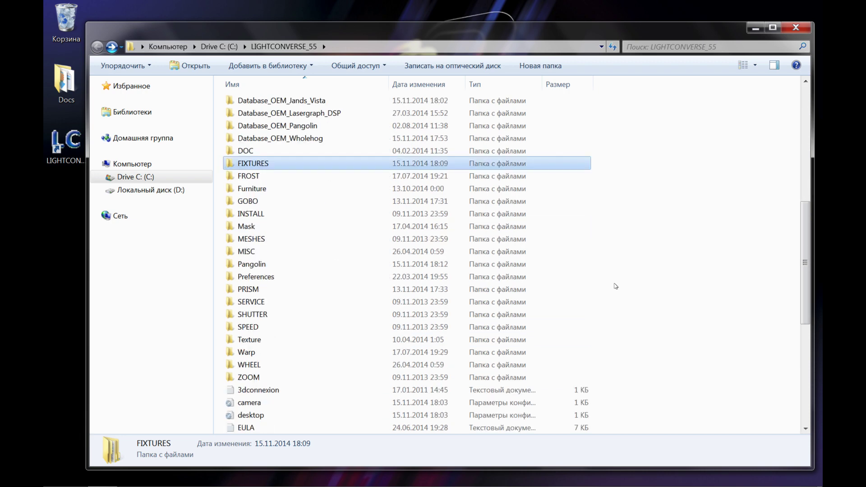
double_click(253, 176)
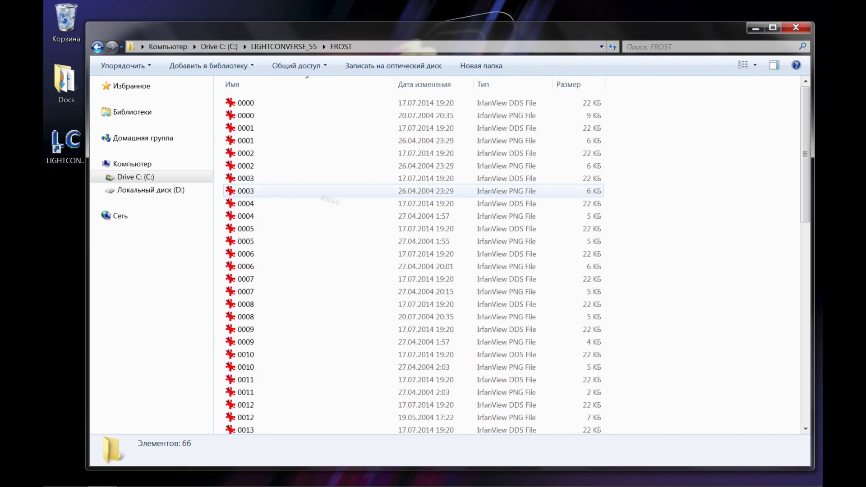
click(756, 66)
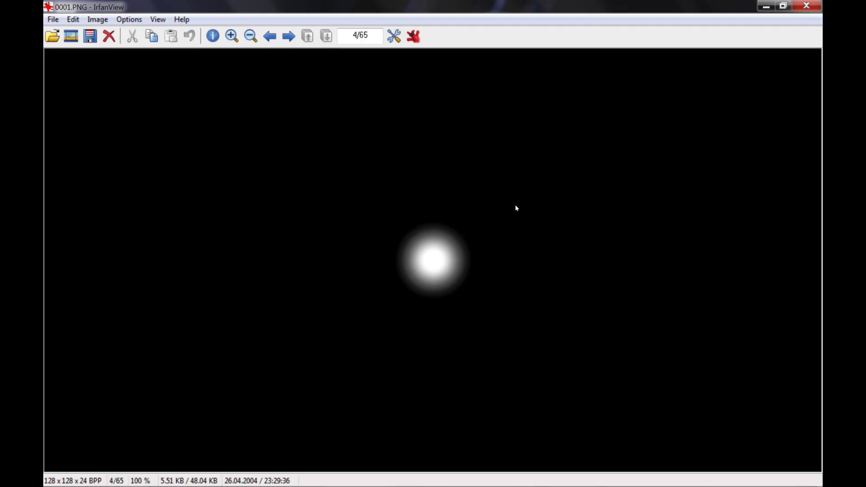
View the frost images one after another from 0001.PNG to 0005.dds, close the image viewer, and return to LIGHTCONVERSE_55
key(Right)
key(Right)
key(Right)
key(Right)
key(Right)
key(Right)
key(Right)
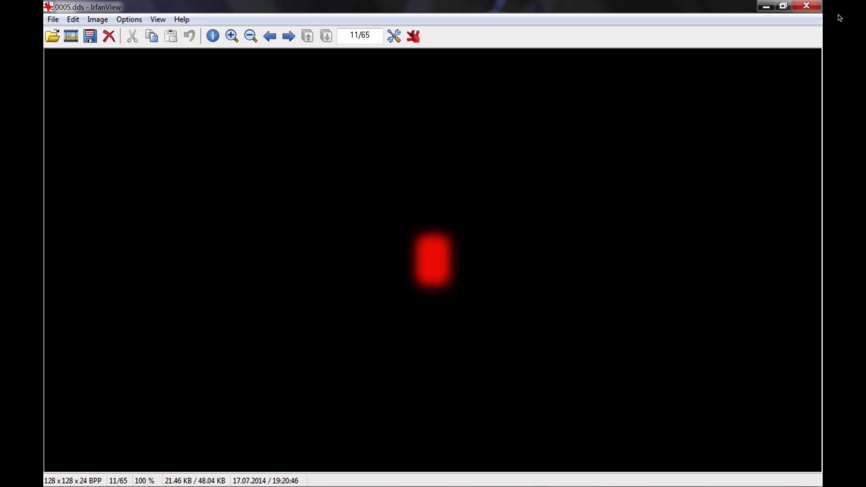
key(Escape)
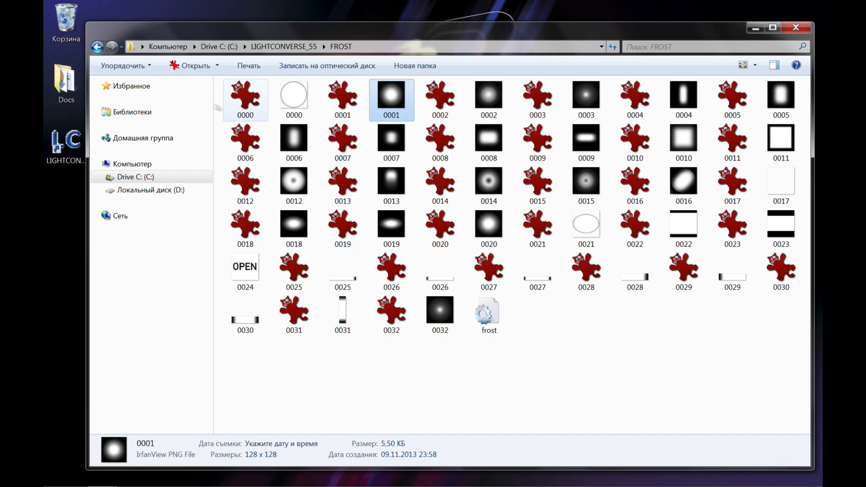
click(97, 47)
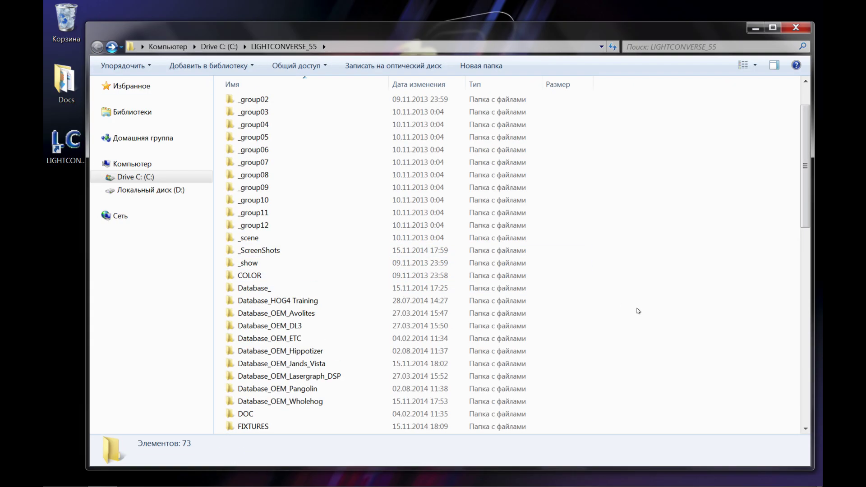
Examine the object category subfolders and model files in the Furniture folder, and return to LIGHTCONVERSE_55
scroll(638, 310, down, 8)
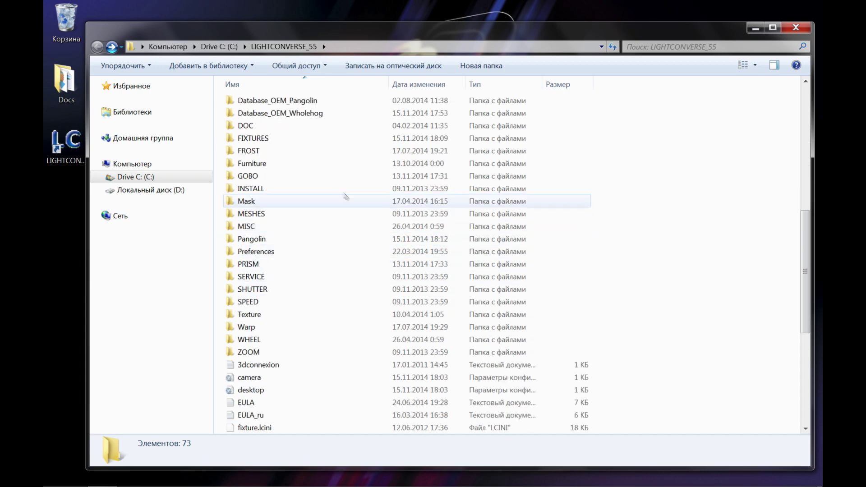
mouse_move(279, 165)
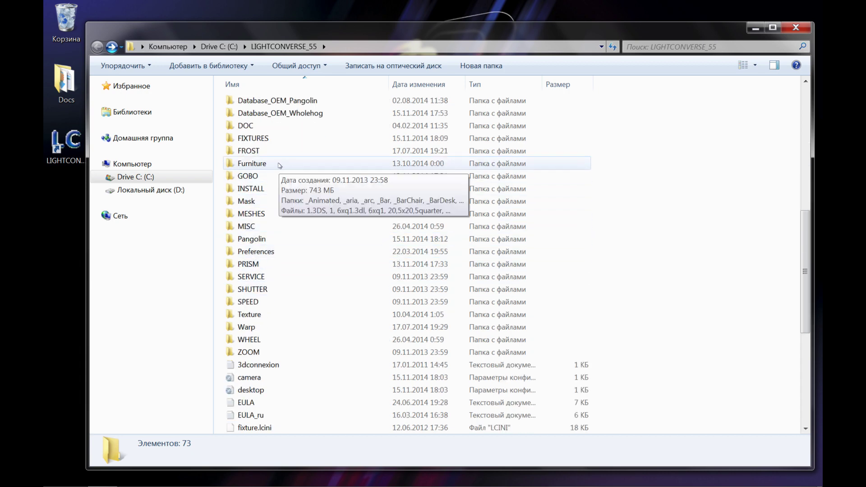
double_click(280, 165)
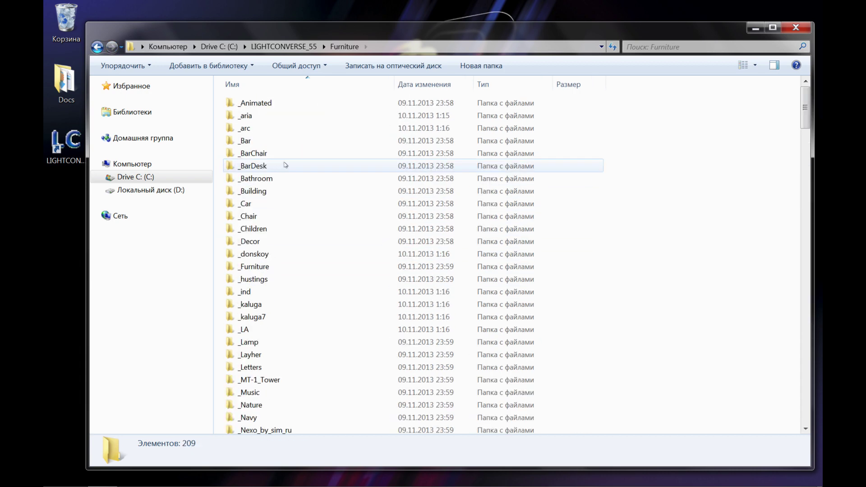
scroll(595, 240, down, 5)
scroll(588, 242, down, 13)
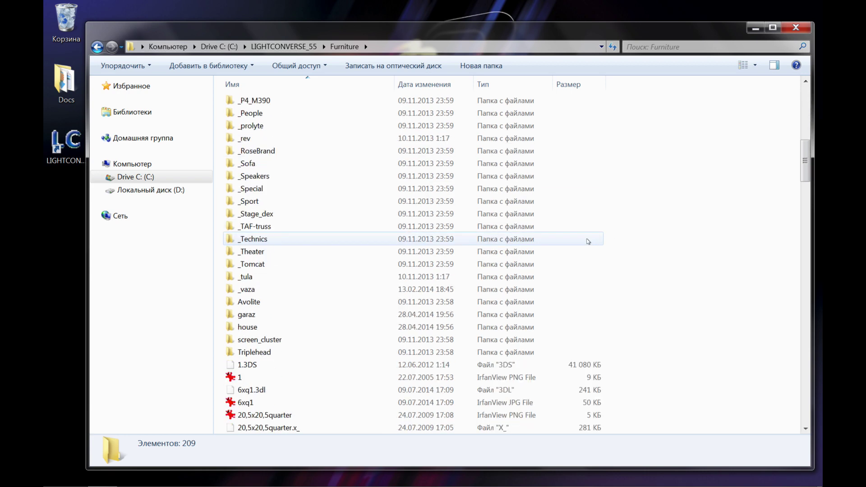
scroll(589, 241, up, 17)
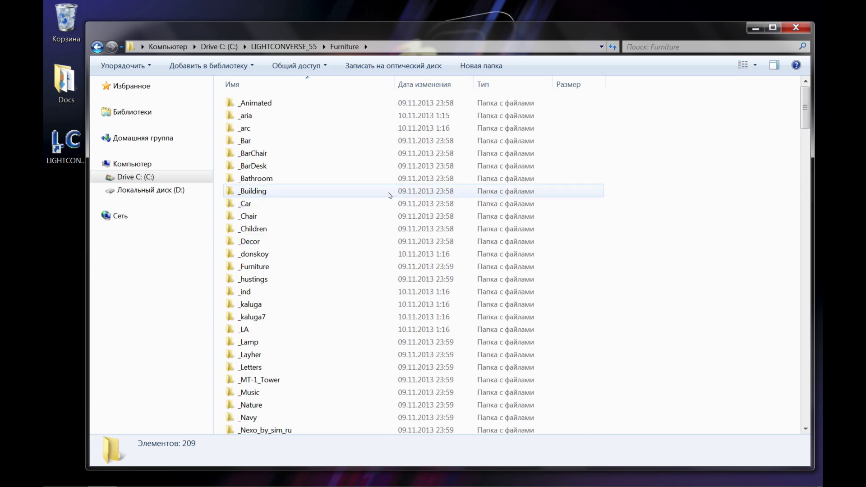
scroll(383, 194, down, 4)
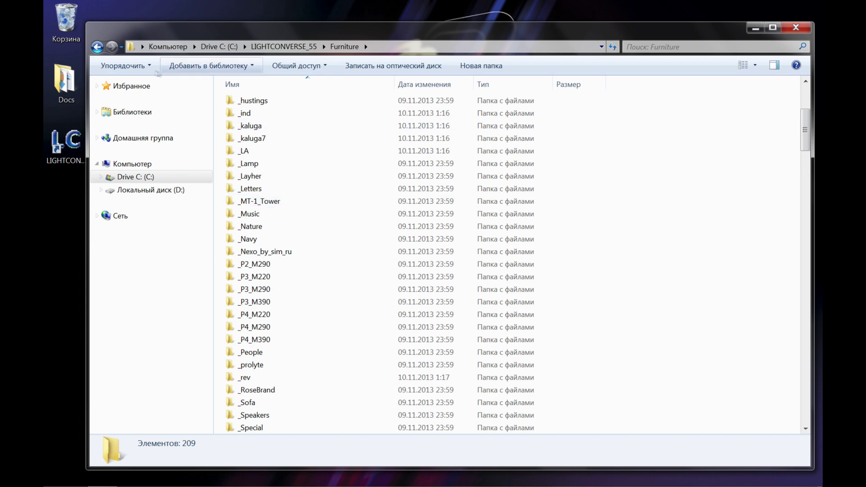
scroll(363, 197, down, 2)
scroll(362, 198, down, 4)
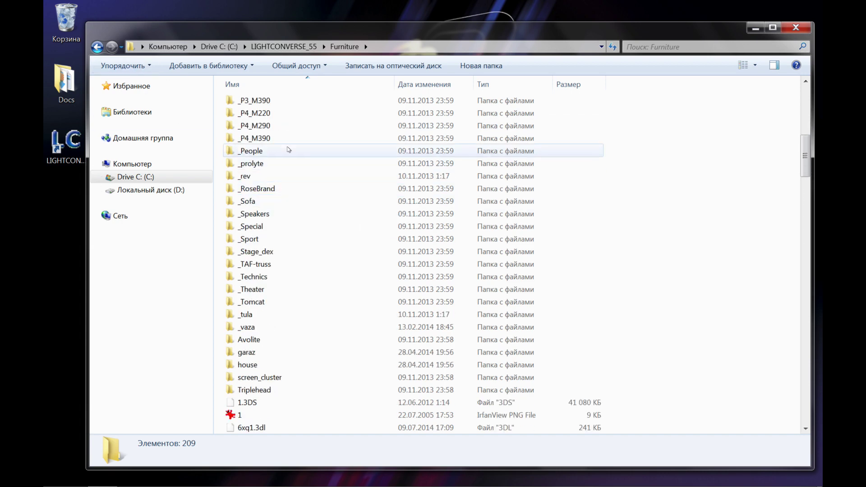
click(97, 47)
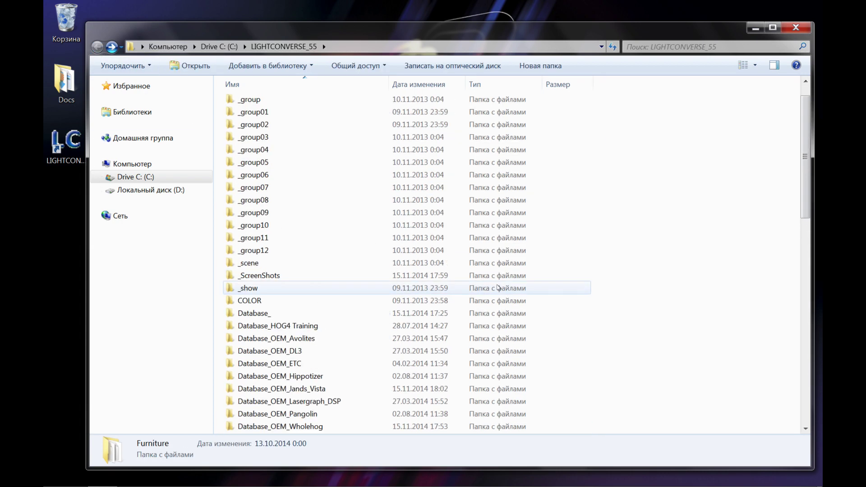
Open the GOBO folder and examine its themed subfolders and the numbered gobo thumbnails down to 0586
scroll(498, 288, down, 5)
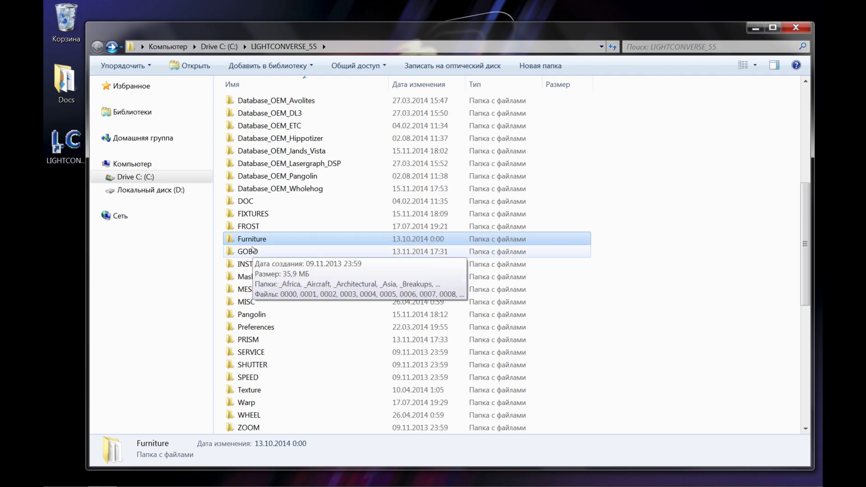
double_click(263, 253)
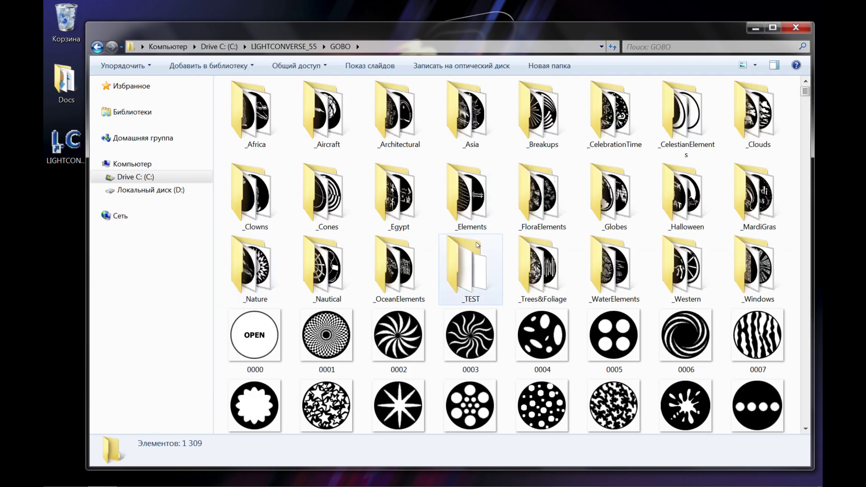
scroll(477, 245, down, 5)
scroll(477, 245, down, 7)
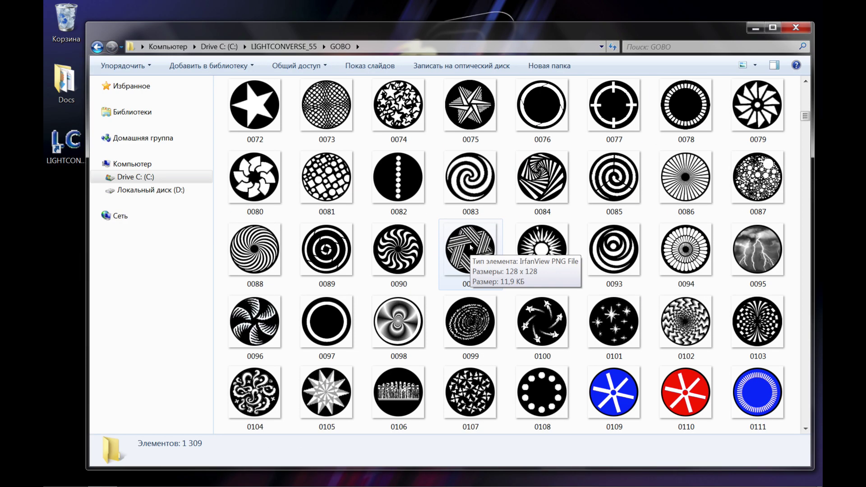
scroll(469, 244, down, 10)
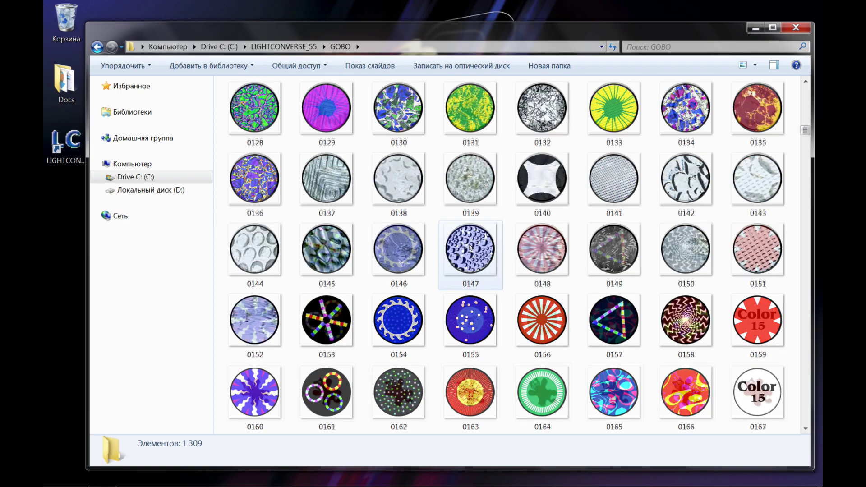
scroll(469, 244, down, 7)
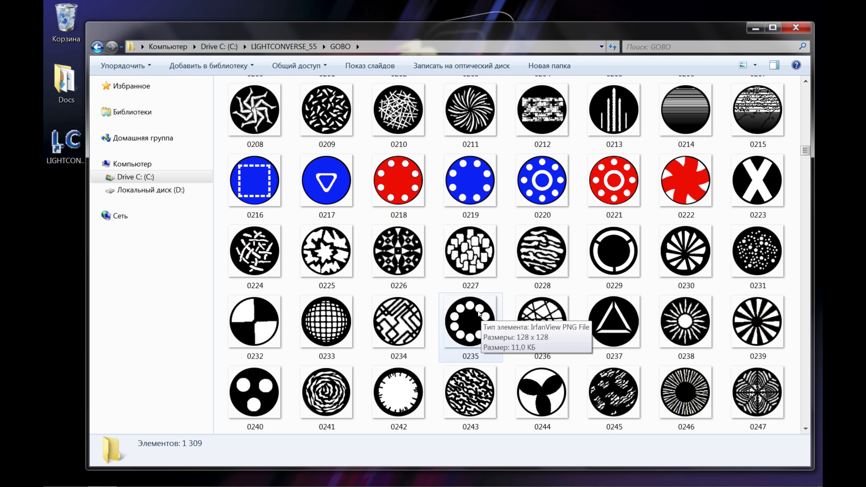
scroll(479, 315, down, 2)
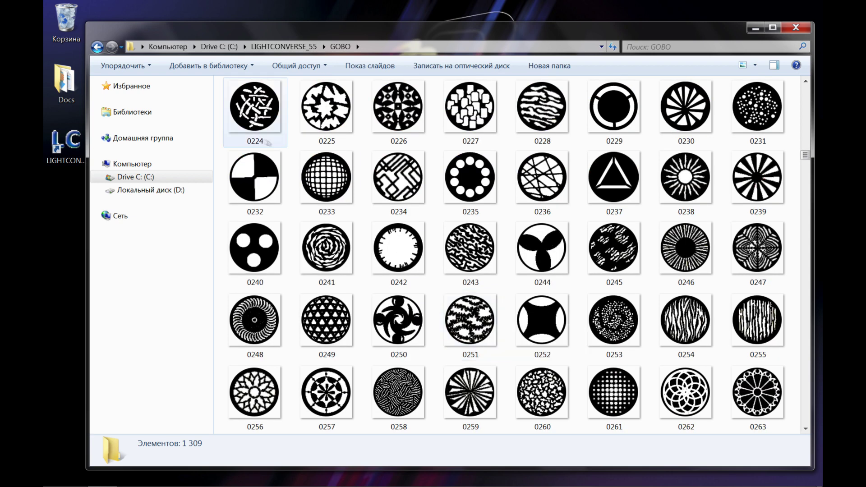
scroll(392, 242, down, 4)
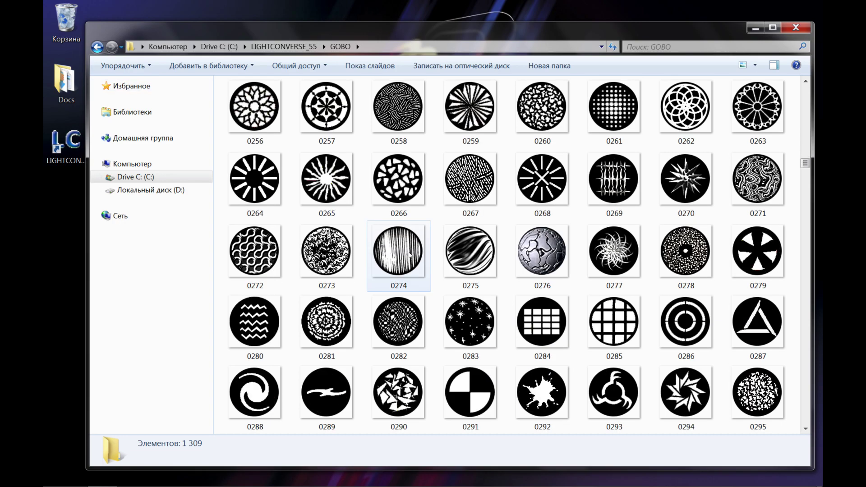
scroll(409, 256, down, 17)
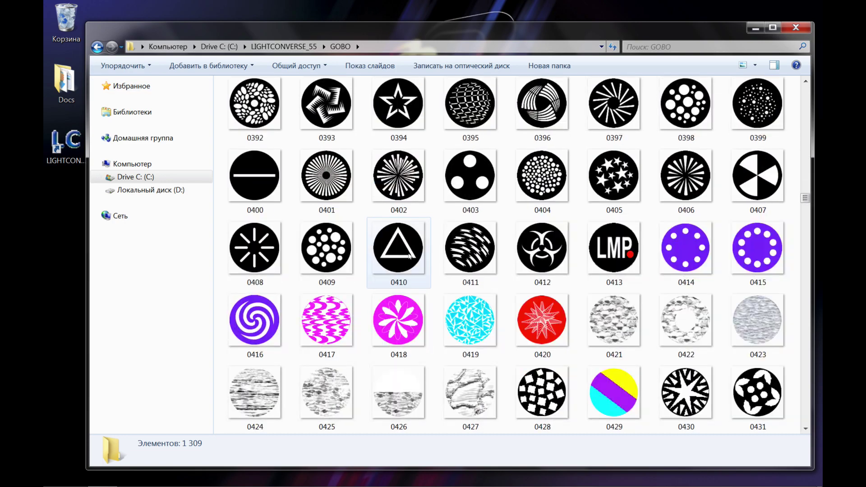
scroll(410, 255, down, 9)
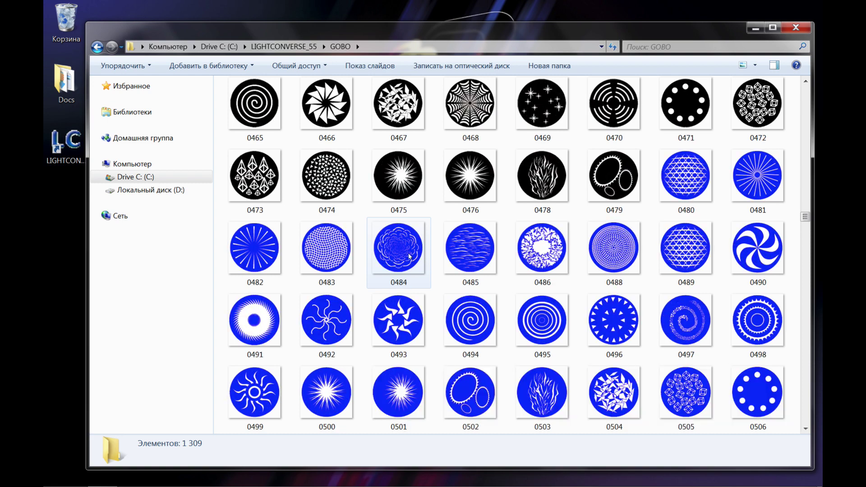
scroll(410, 256, down, 10)
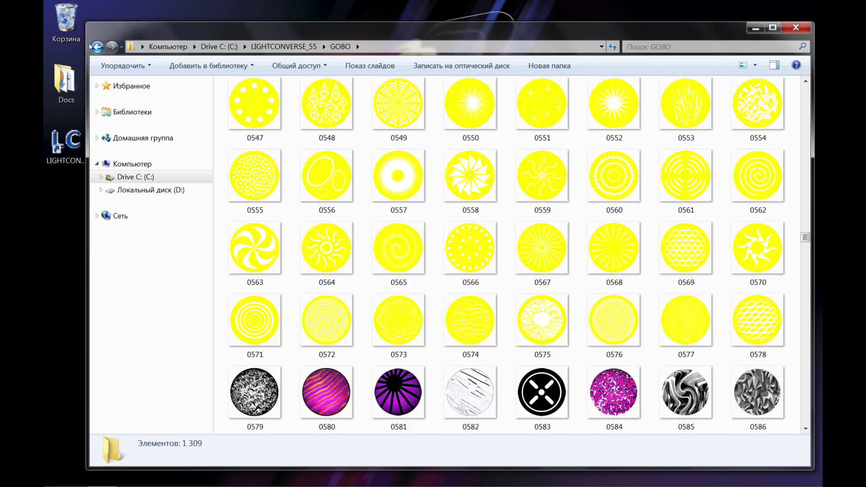
Leave the GOBO folder and examine the DirectX archives inside the INSTALL folder
click(96, 47)
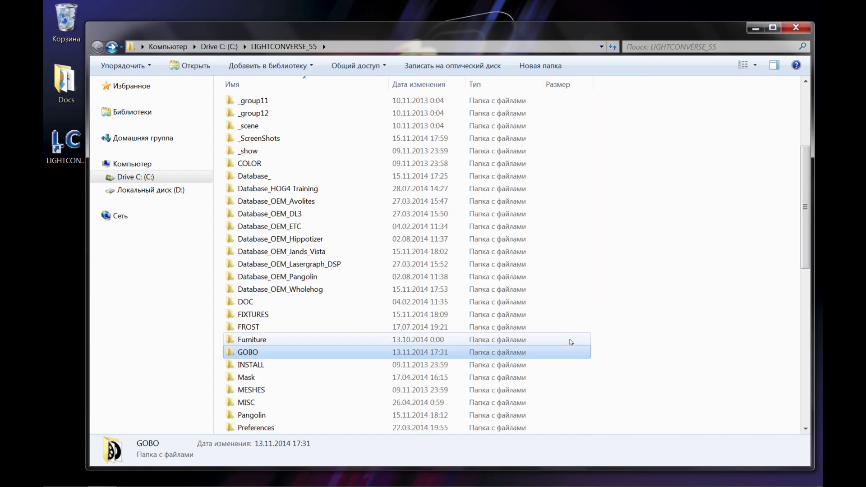
scroll(572, 342, down, 1)
double_click(281, 327)
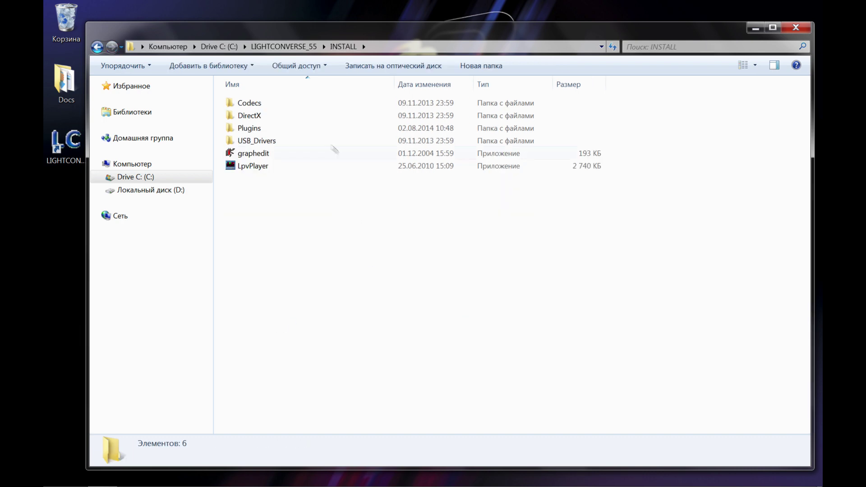
double_click(316, 116)
scroll(525, 292, down, 15)
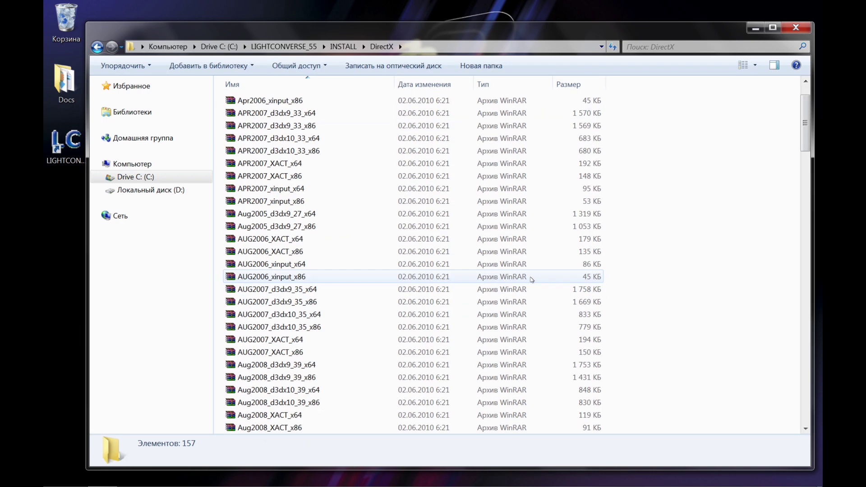
click(96, 47)
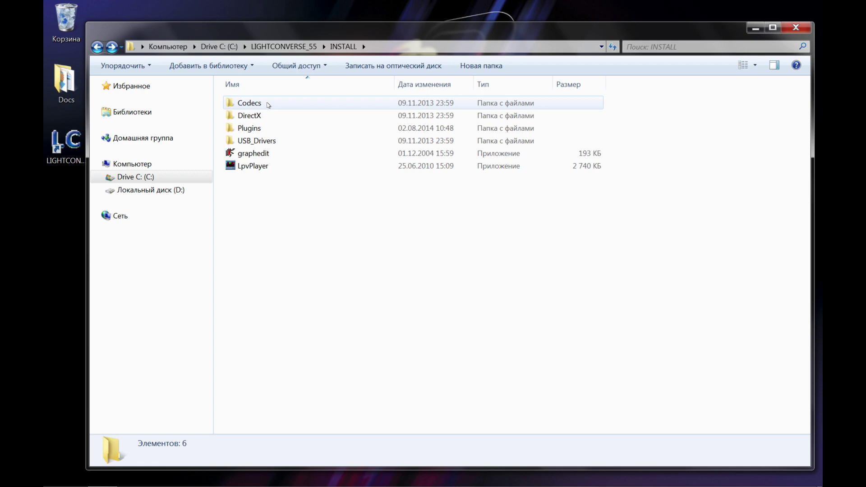
Examine the Codecs and USB_Drivers subfolders of INSTALL one after the other, and return to INSTALL
double_click(250, 103)
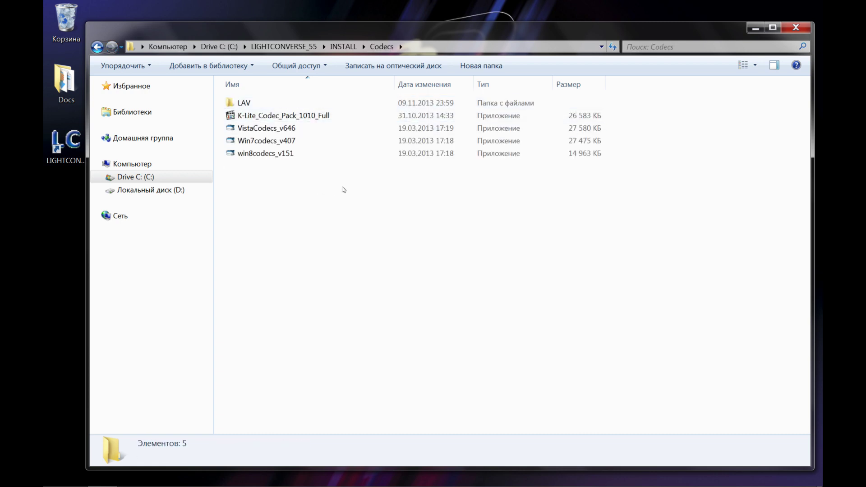
click(98, 50)
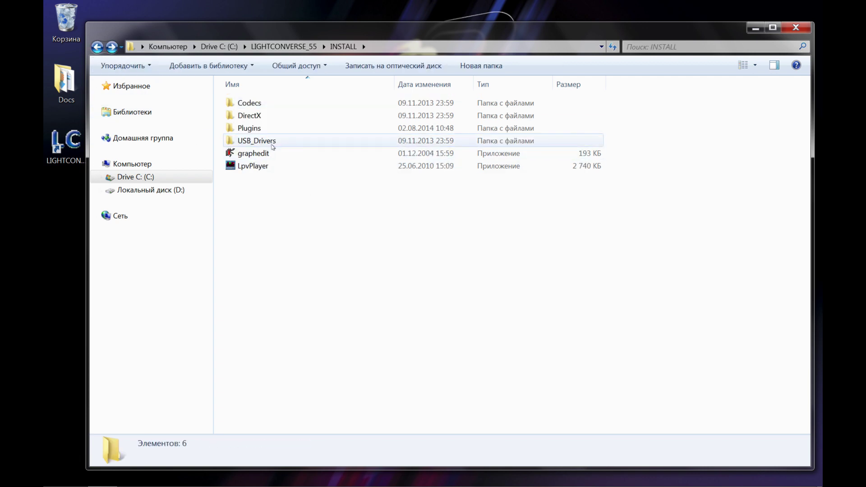
double_click(257, 141)
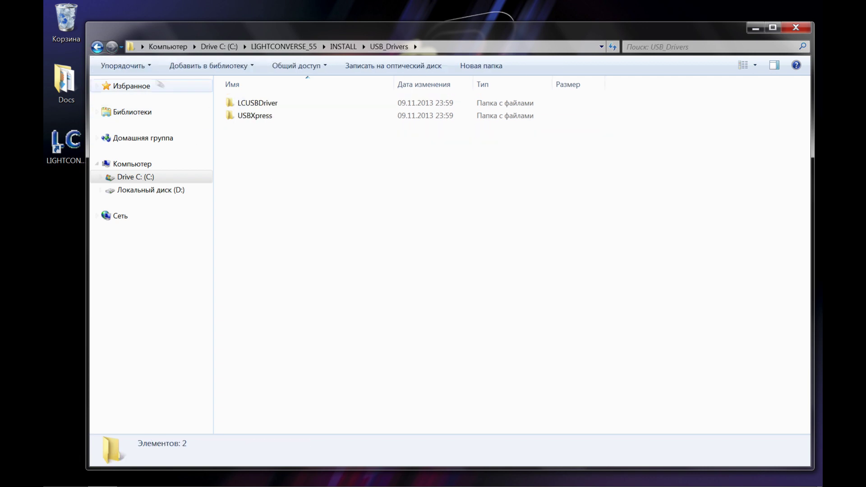
click(97, 47)
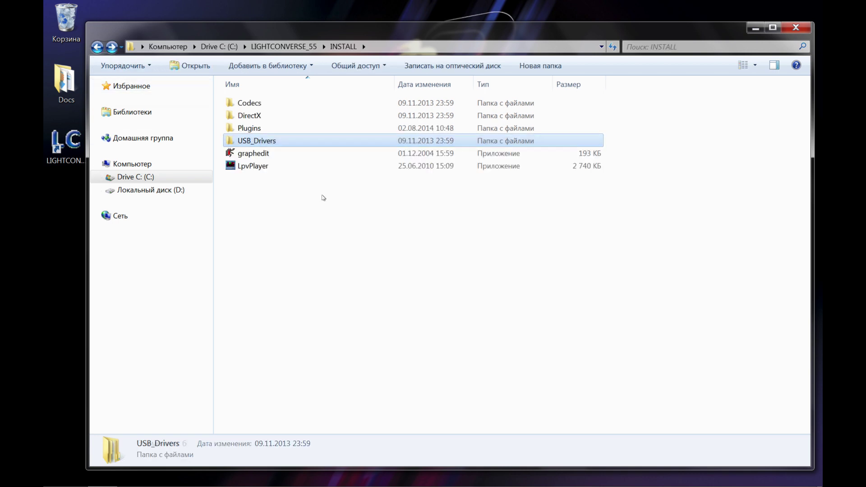
Examine the 3DMax, AutoCAD and VW_LC archives in the Plugins folder, and return to INSTALL
click(321, 195)
double_click(271, 129)
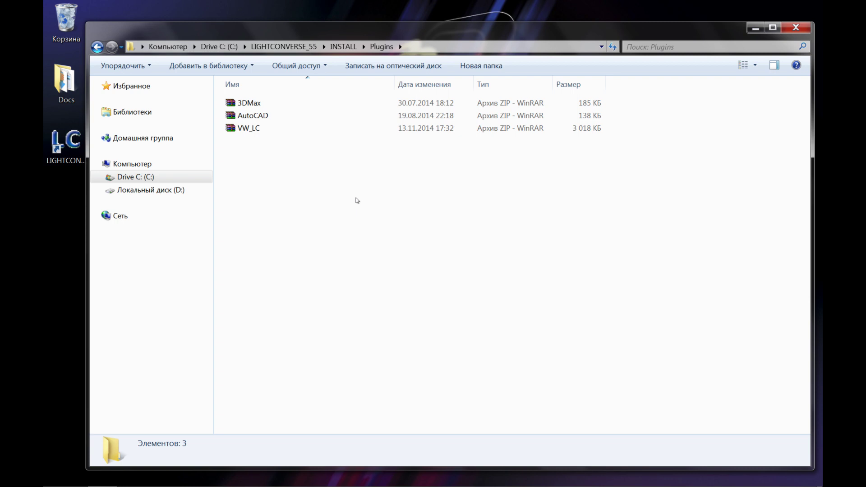
click(271, 103)
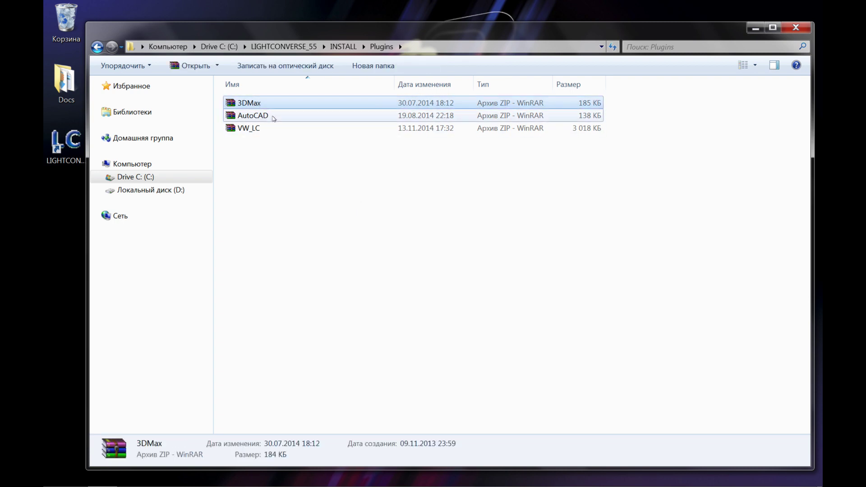
click(273, 116)
click(297, 130)
click(318, 187)
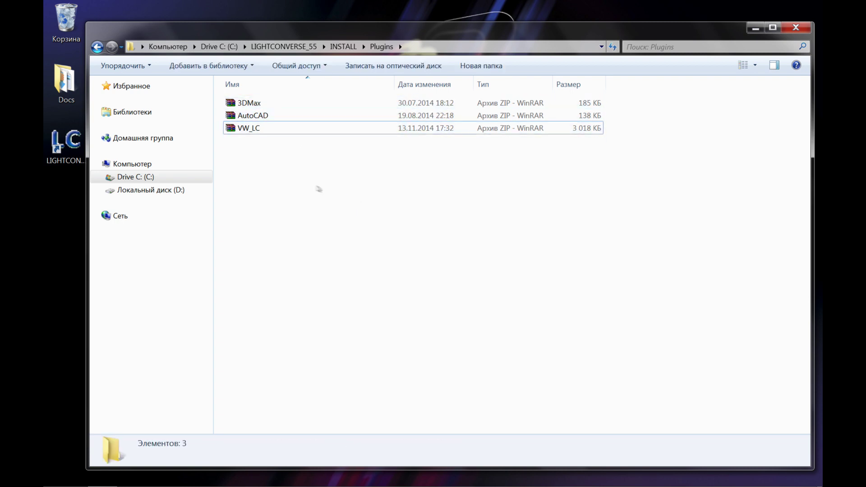
key(BackSpace)
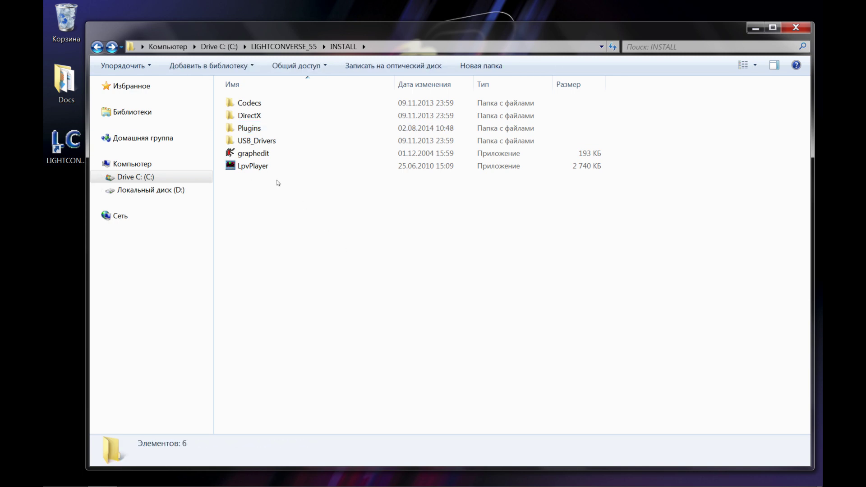
Examine the LpvPlayer application entry in INSTALL, and return to LIGHTCONVERSE_55
click(275, 166)
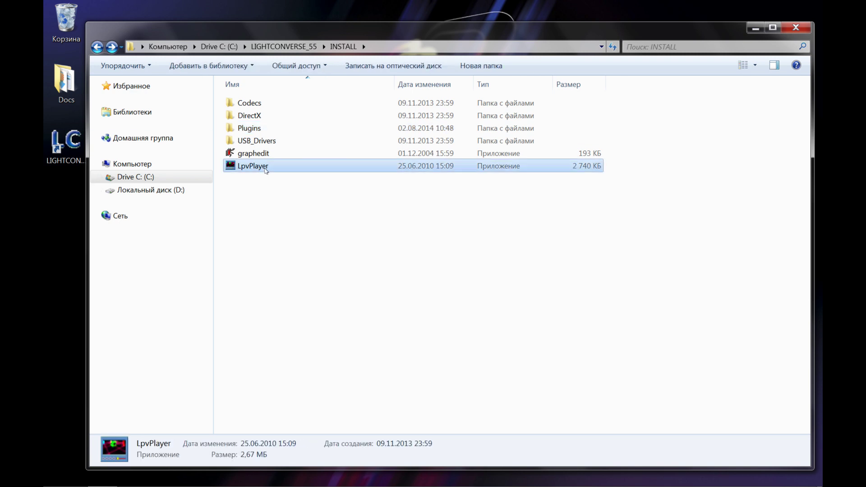
click(341, 230)
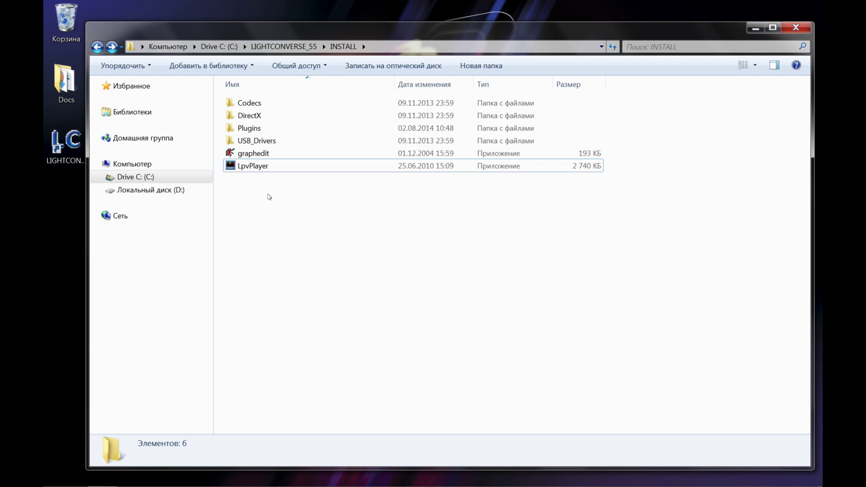
click(272, 170)
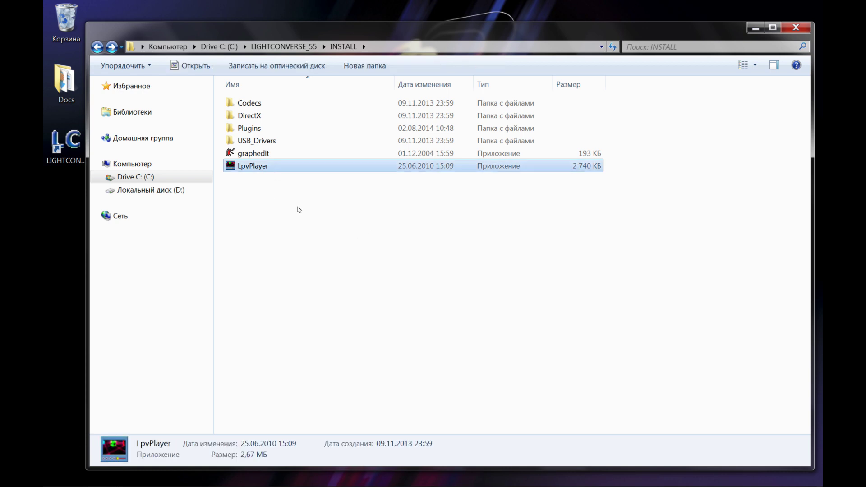
click(298, 210)
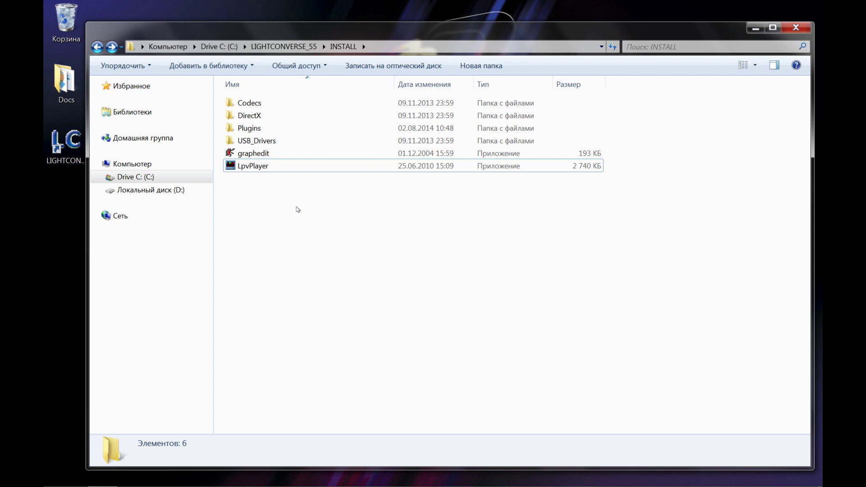
click(97, 46)
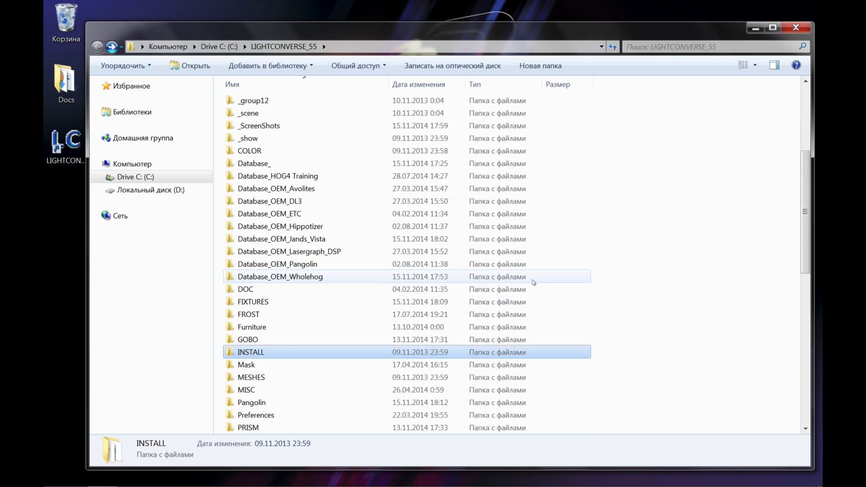
Examine Eternity_30FPS.lds, lightconverse_anim.lds and the LCGateway application in the Pangolin folder, and return to LIGHTCONVERSE_55
scroll(364, 350, down, 2)
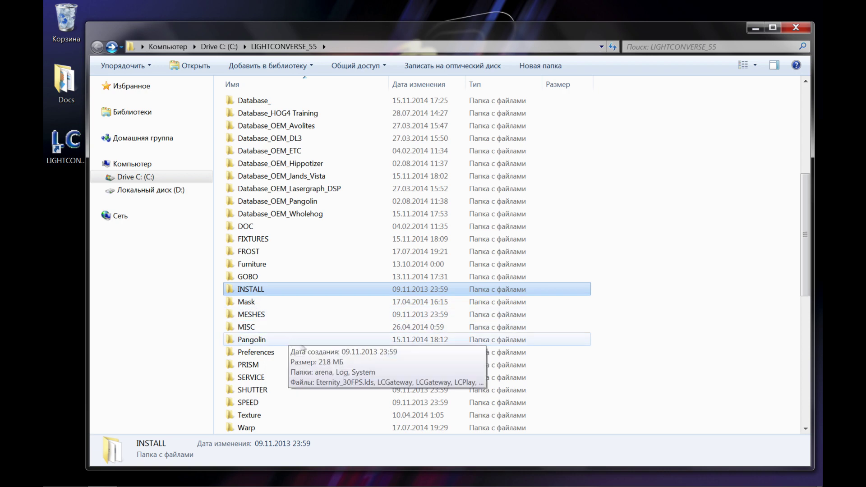
scroll(315, 338, down, 2)
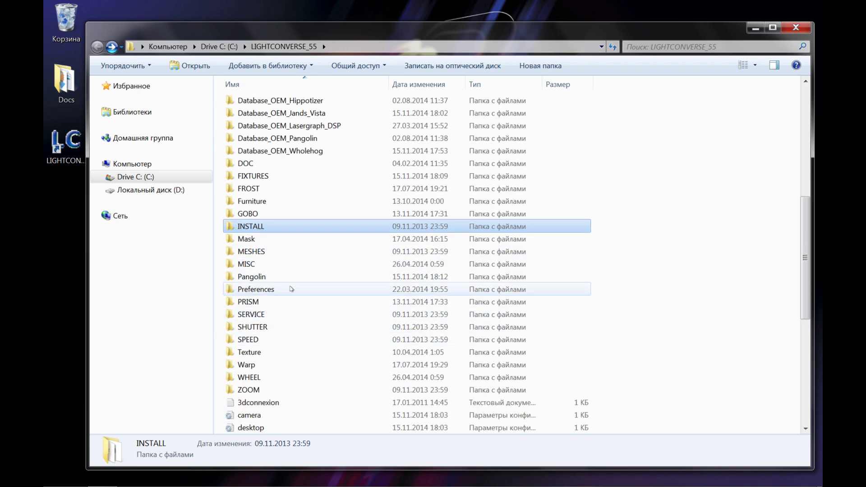
double_click(261, 277)
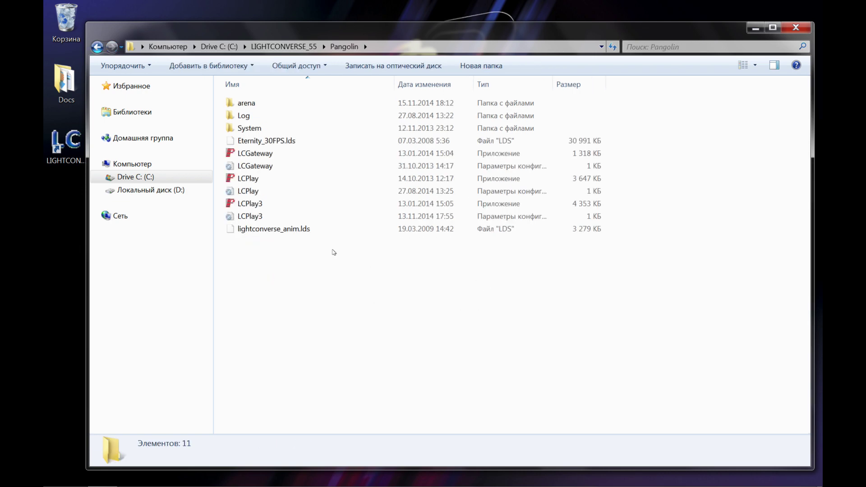
click(271, 143)
click(298, 230)
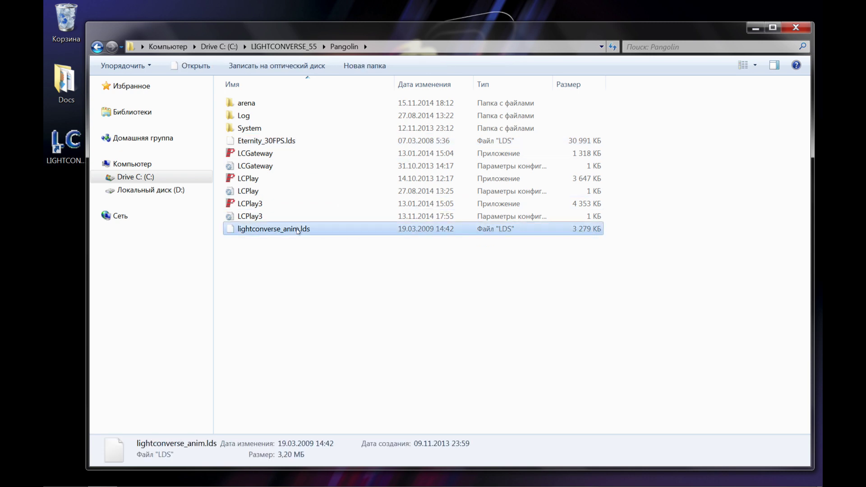
click(352, 277)
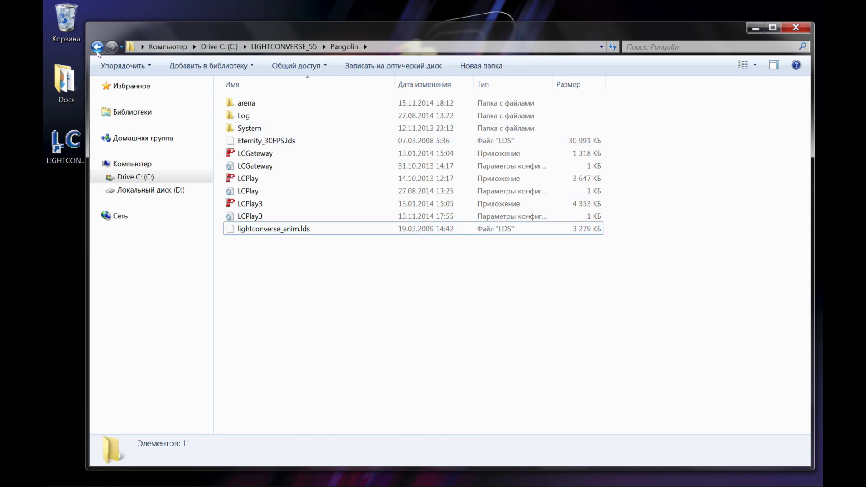
click(272, 156)
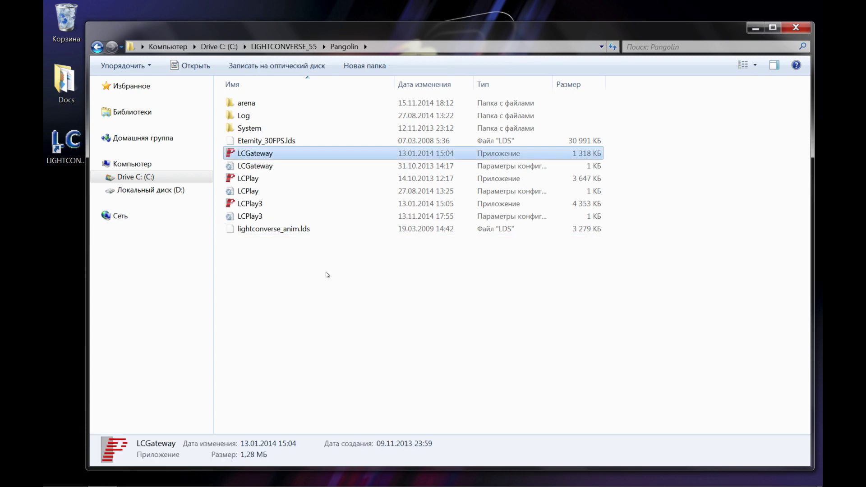
click(348, 273)
click(97, 46)
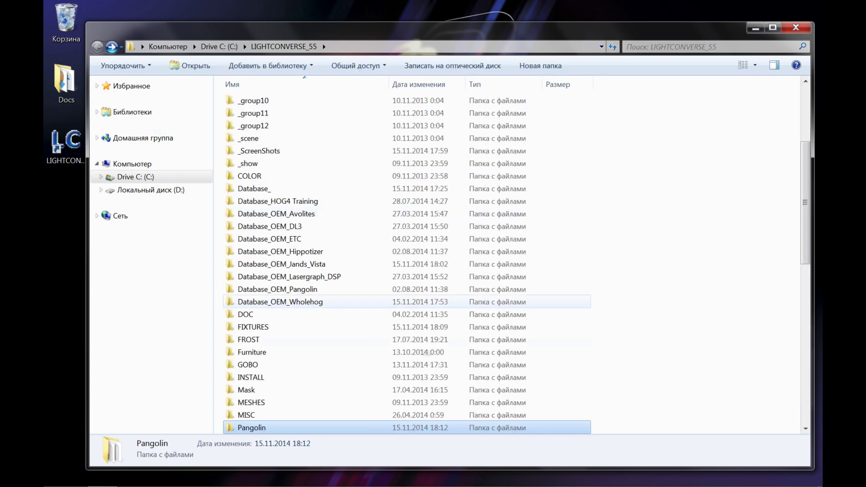
Open the Texture folder and examine its material subfolders and texture image thumbnails down to the last file
scroll(562, 293, down, 3)
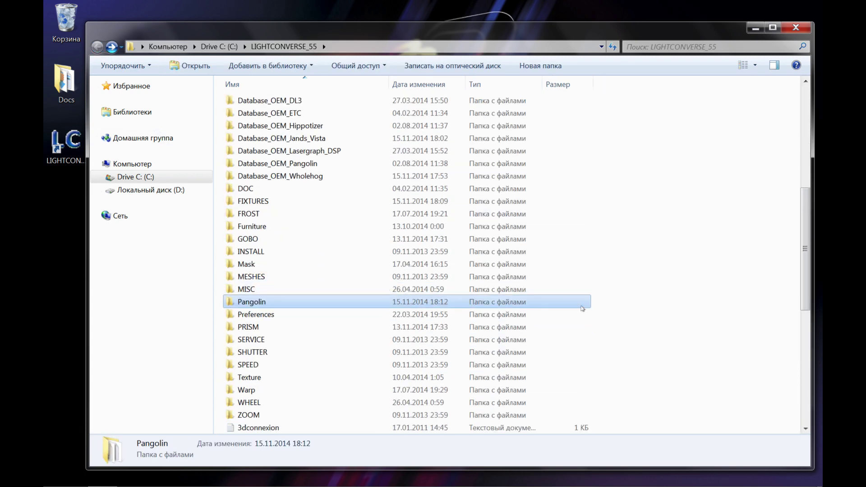
scroll(583, 309, down, 1)
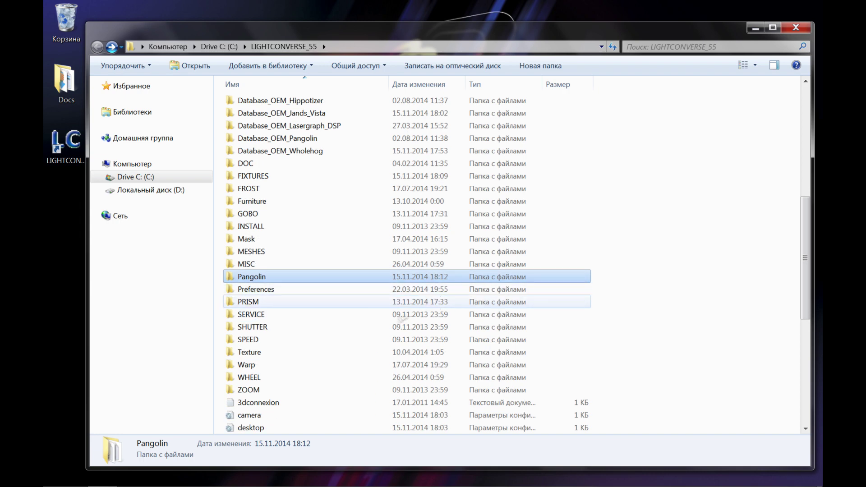
double_click(294, 357)
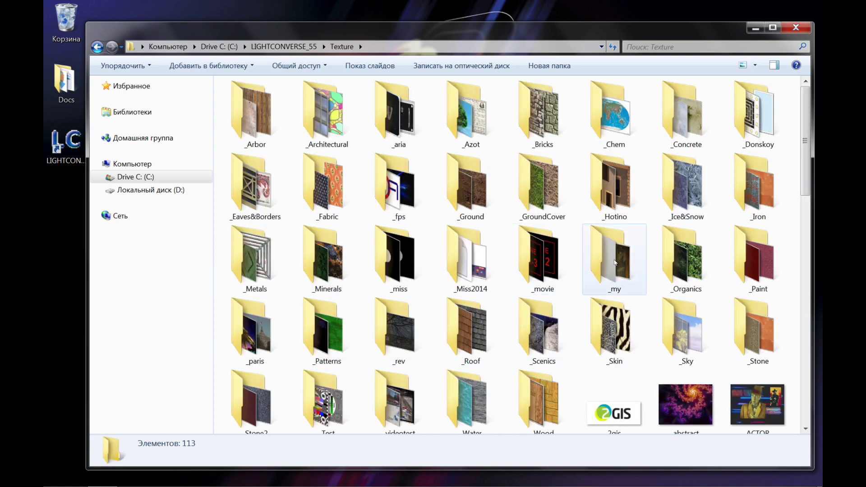
scroll(614, 259, down, 5)
scroll(614, 259, down, 3)
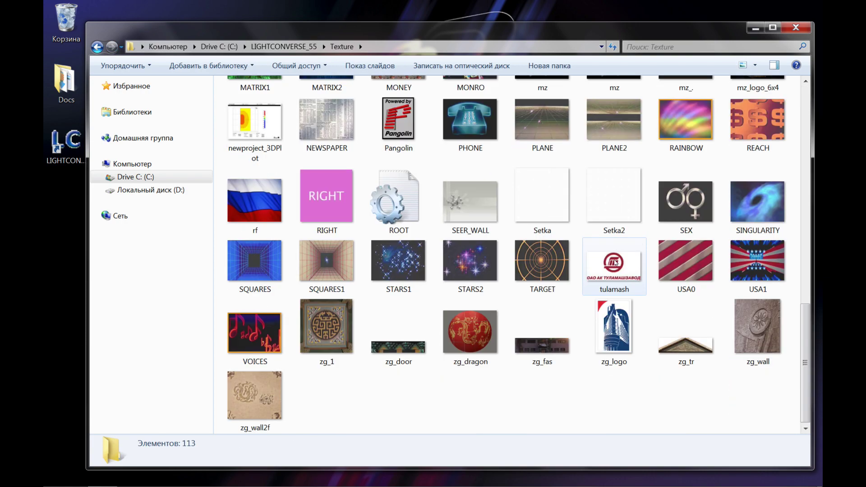
scroll(615, 262, up, 10)
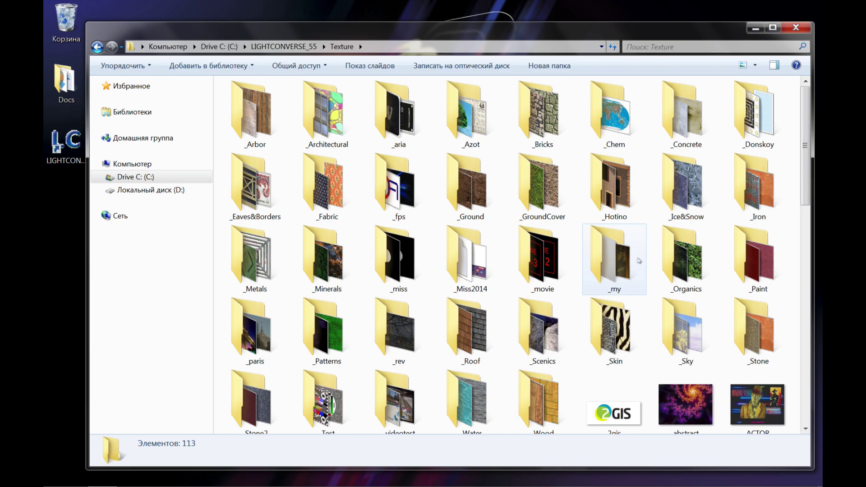
Examine the texture thumbnails in the _Architectural subfolder, and return to LIGHTCONVERSE_55
double_click(351, 132)
scroll(428, 186, down, 5)
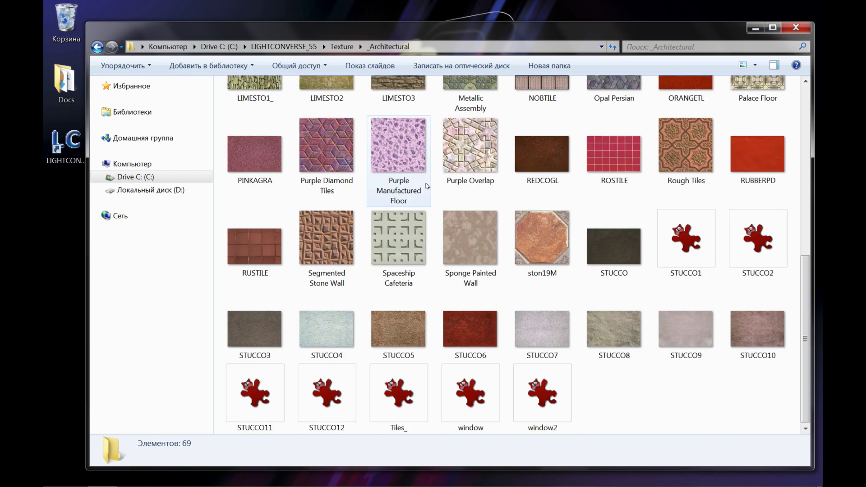
scroll(427, 186, up, 5)
click(97, 47)
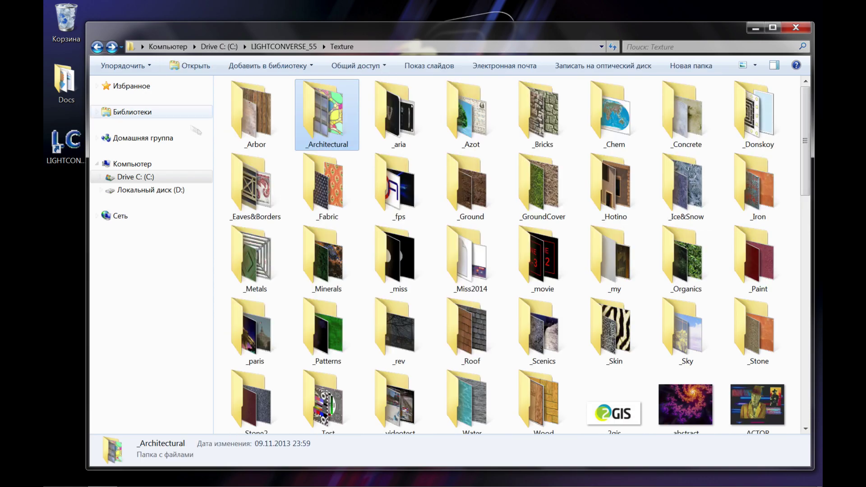
key(BackSpace)
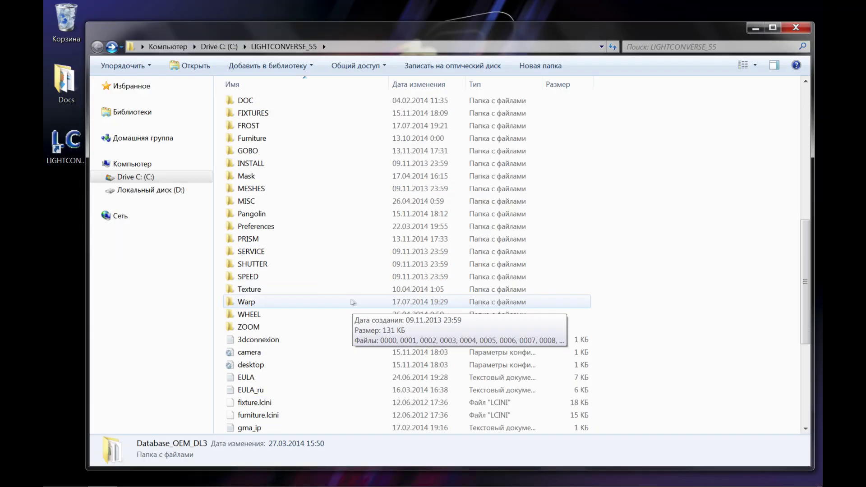
Look through the remaining files at the end of the LIGHTCONVERSE_55 folder and close the folder window
scroll(374, 302, down, 2)
scroll(395, 302, down, 3)
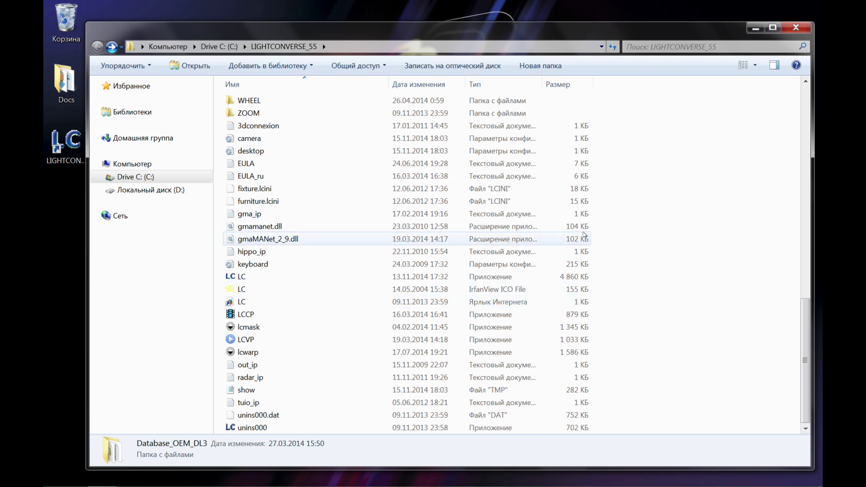
click(797, 28)
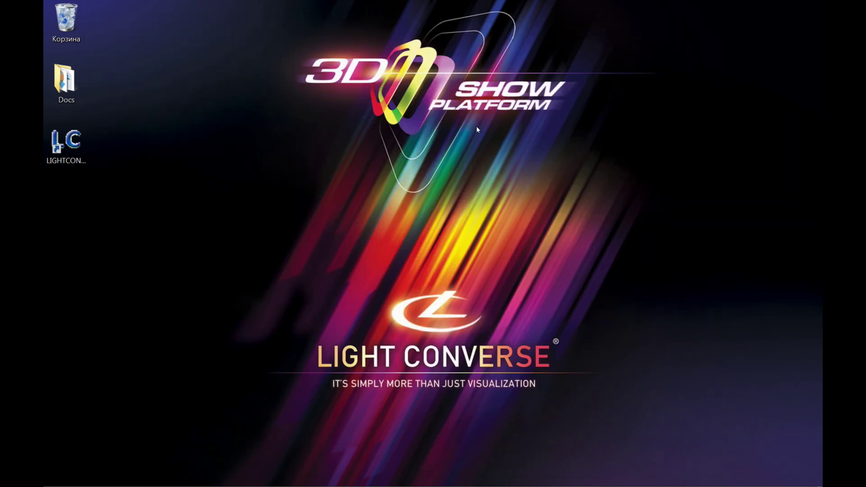